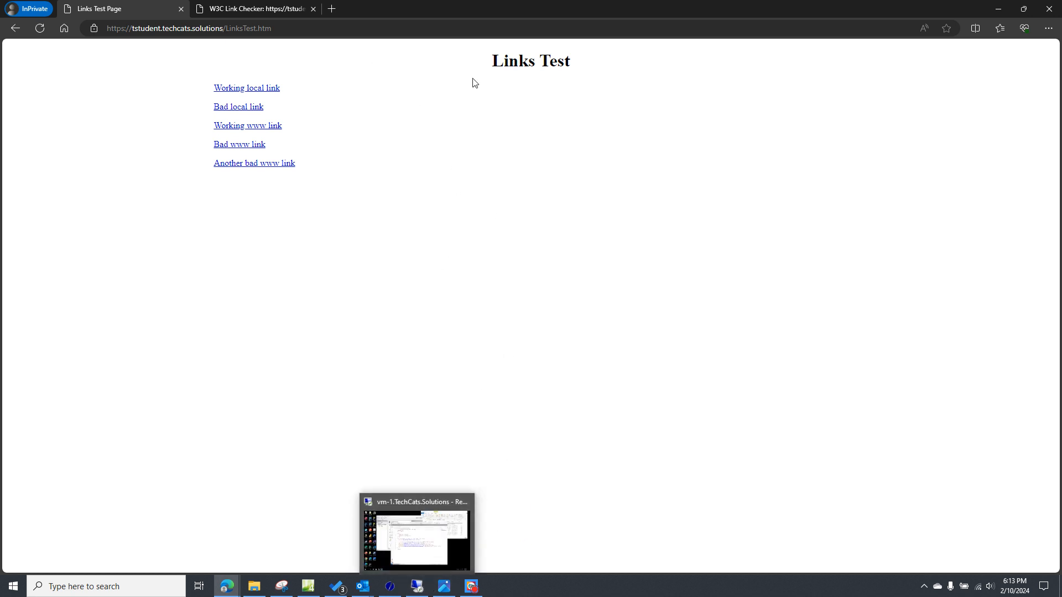
- Switch to the vm-1 remote desktop session and open the Error Pages settings of the tstudent site in IIS Manager
left_click(423, 543)
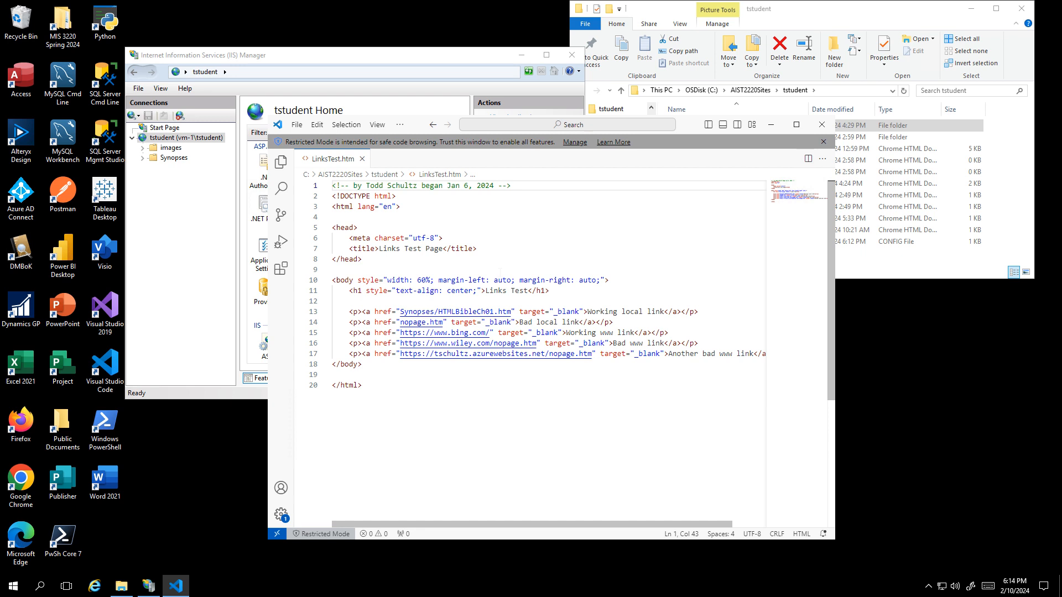
left_click(203, 209)
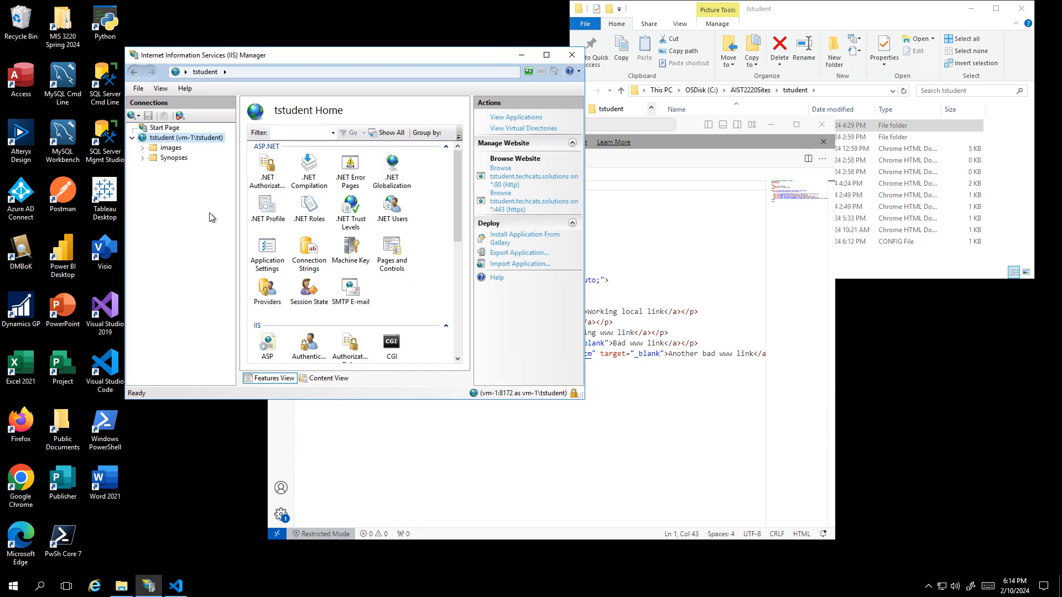
scroll(370, 254, "down", 2)
scroll(370, 255, "down", 1)
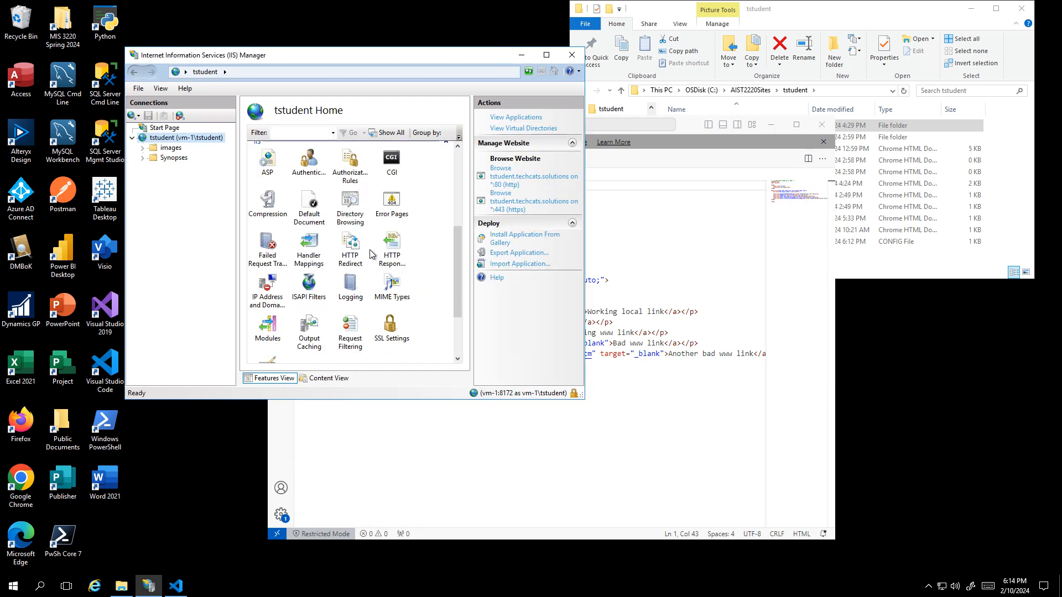
double_click(396, 209)
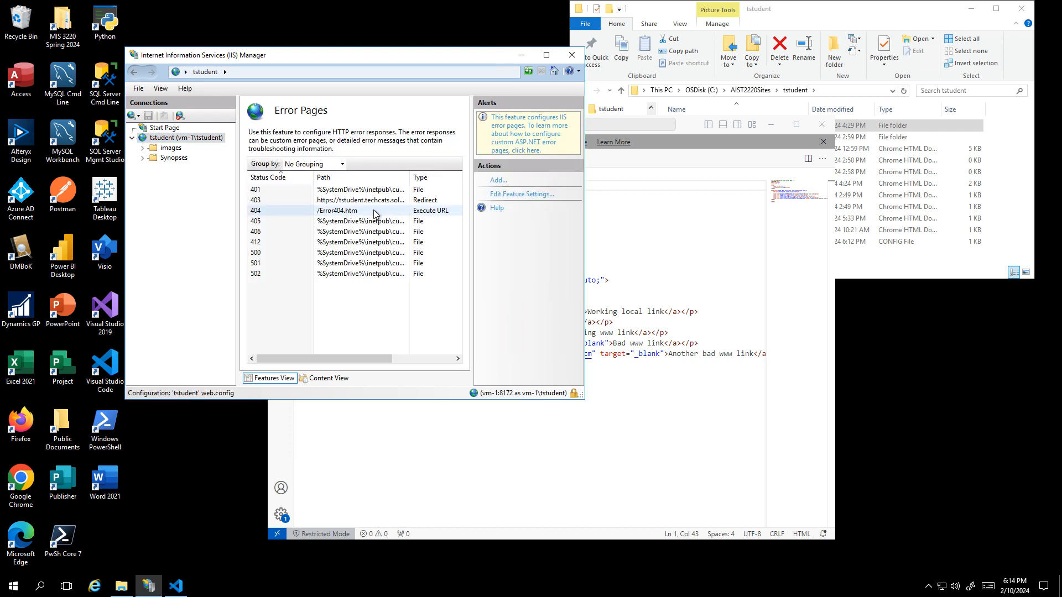
- Set the URL executed by the 404 custom error page to /missing and return to the tstudent site's home view
left_click(371, 212)
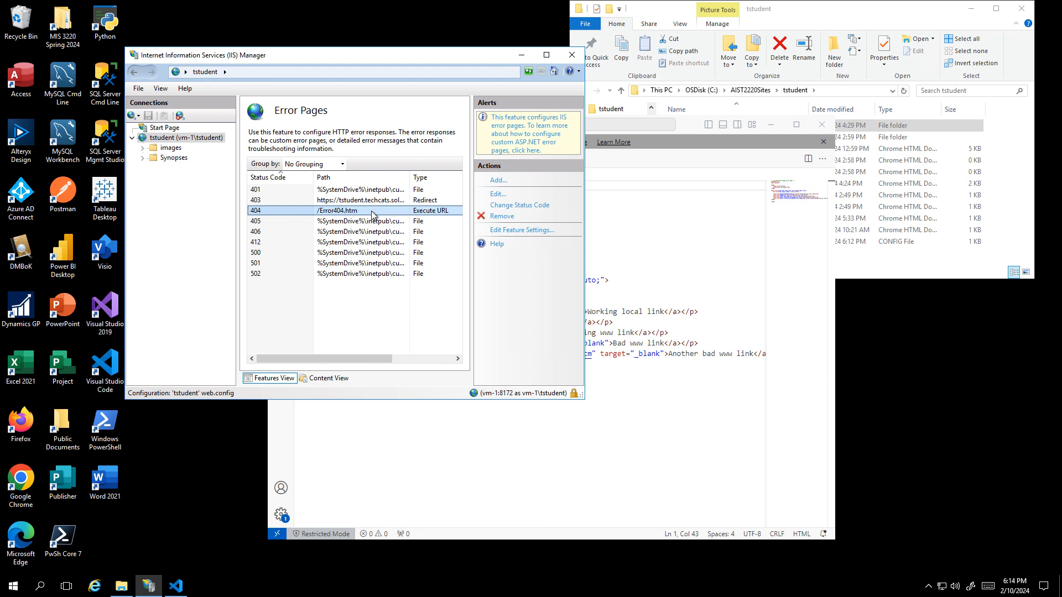
right_click(372, 214)
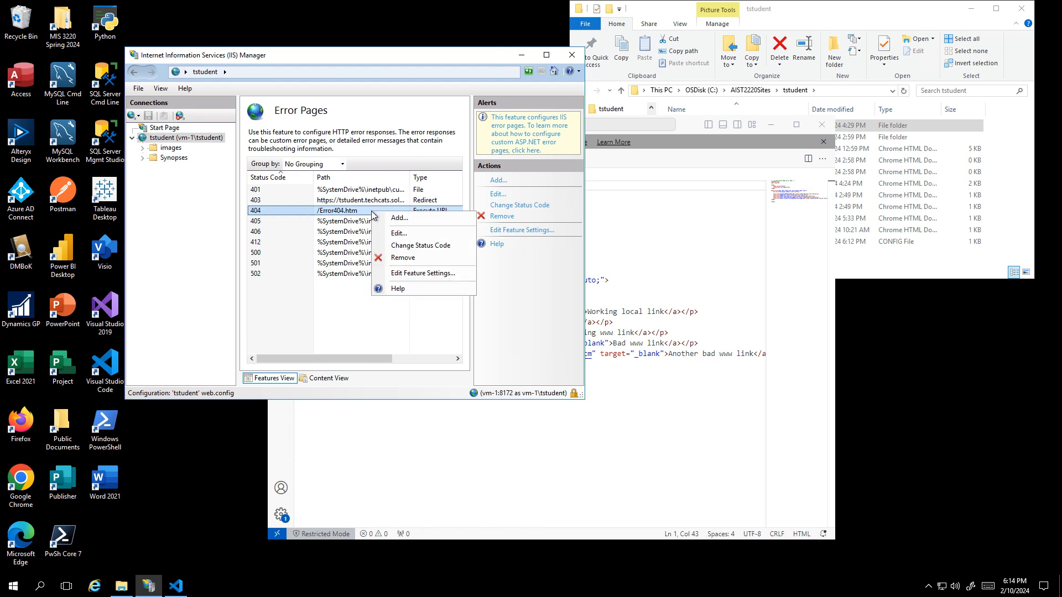
left_click(391, 235)
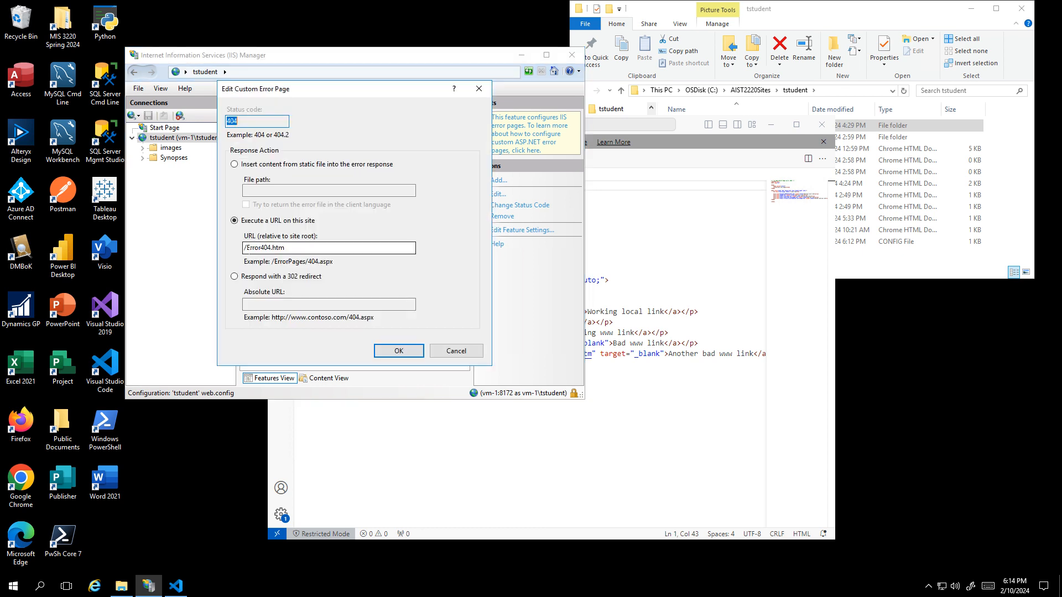
double_click(266, 247)
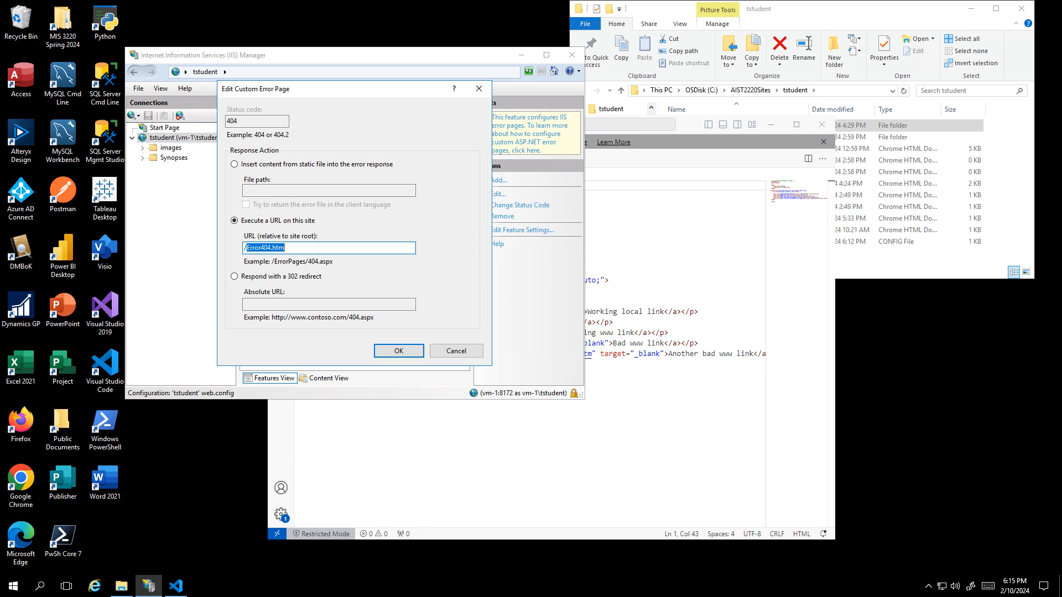
type("missing")
left_click(398, 352)
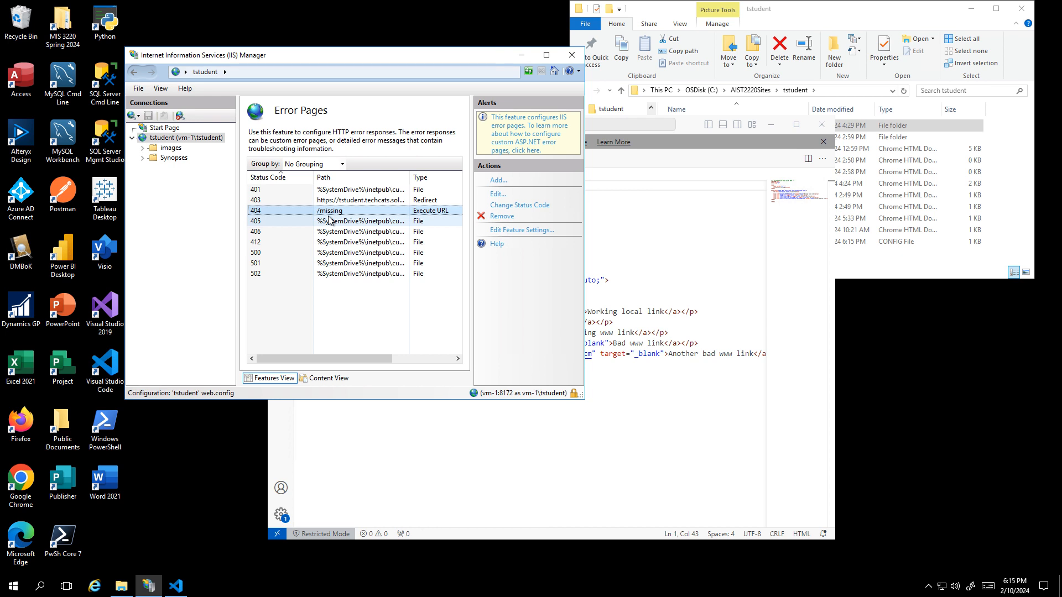
left_click(186, 138)
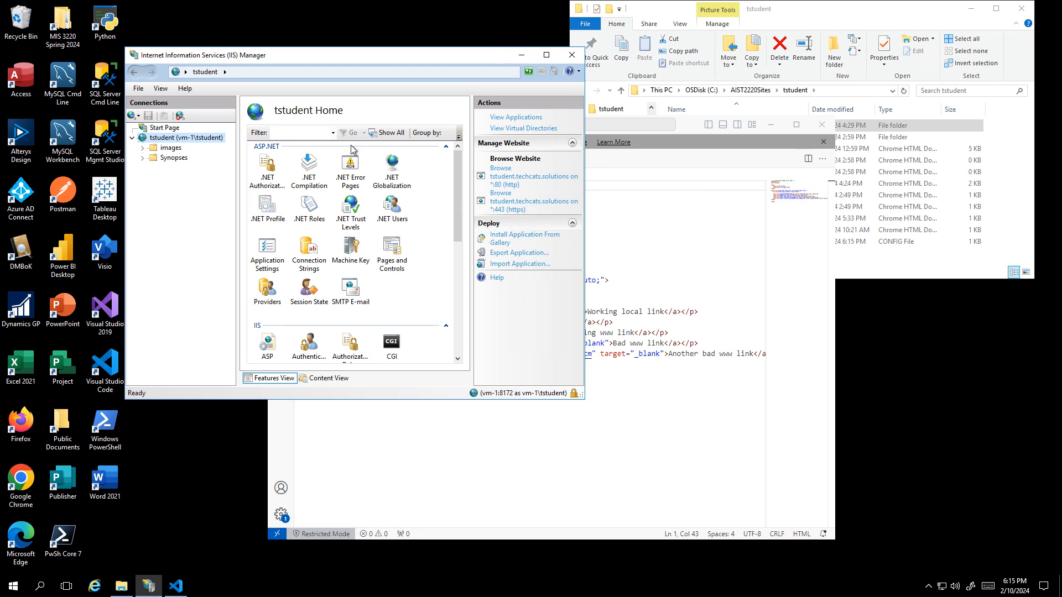
mouse_move(618, 4)
left_click(663, 9)
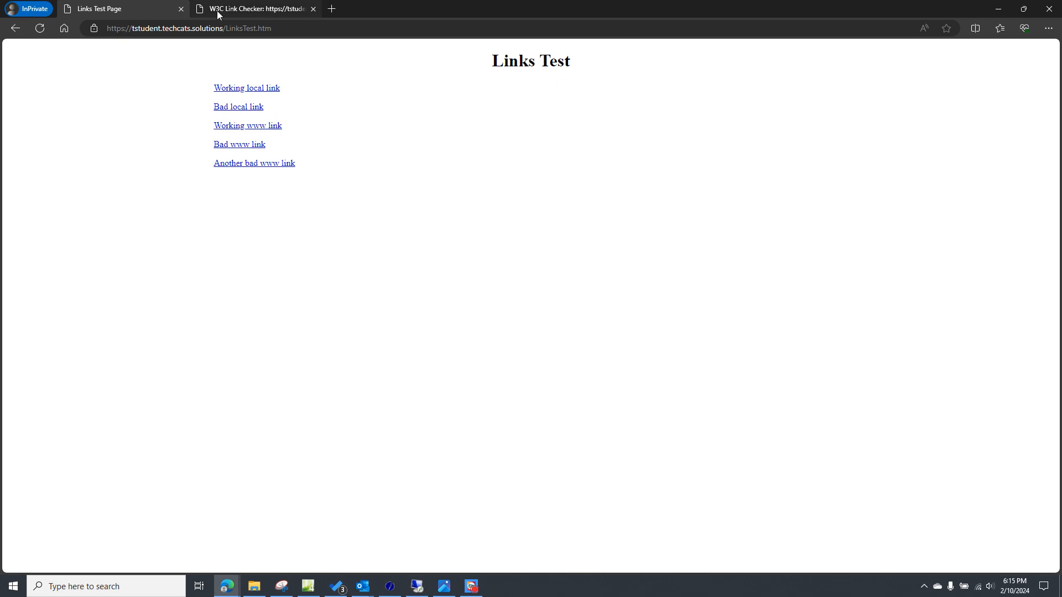
left_click(238, 9)
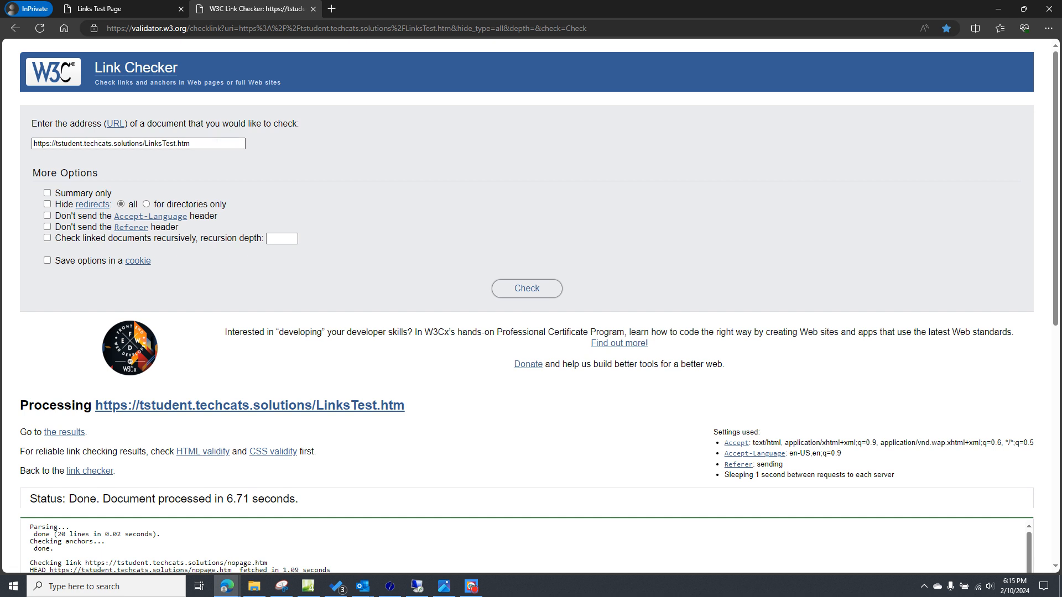
left_click(217, 142)
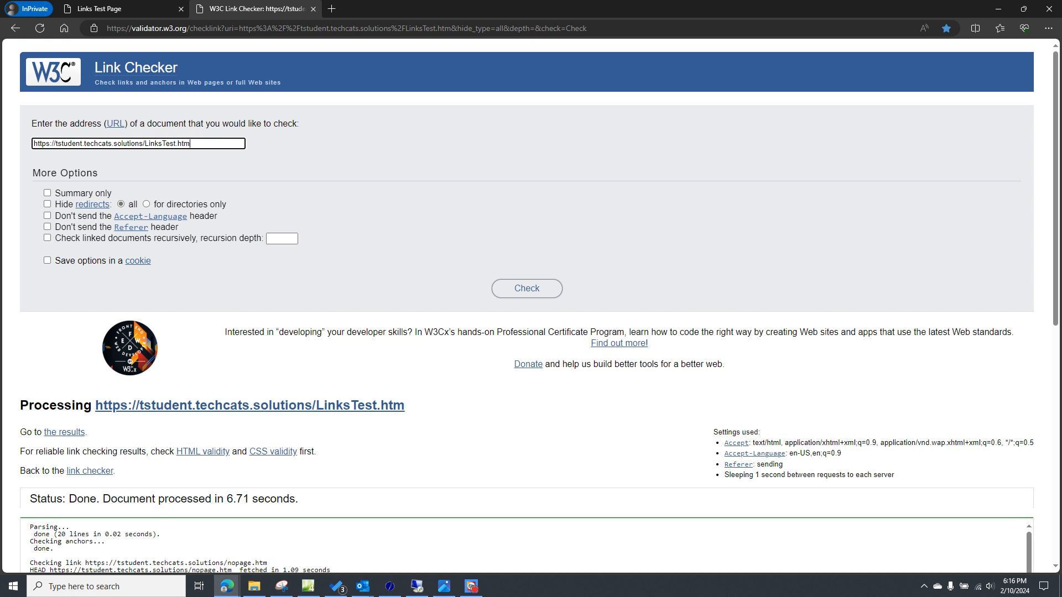
mouse_move(417, 587)
left_click(518, 294)
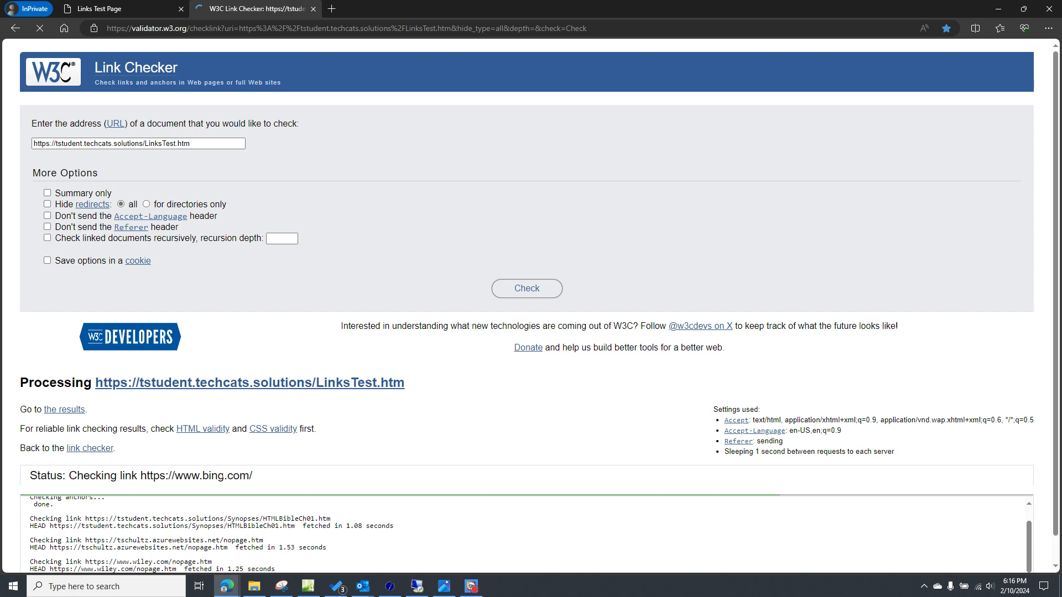
scroll(222, 477, "down", 3)
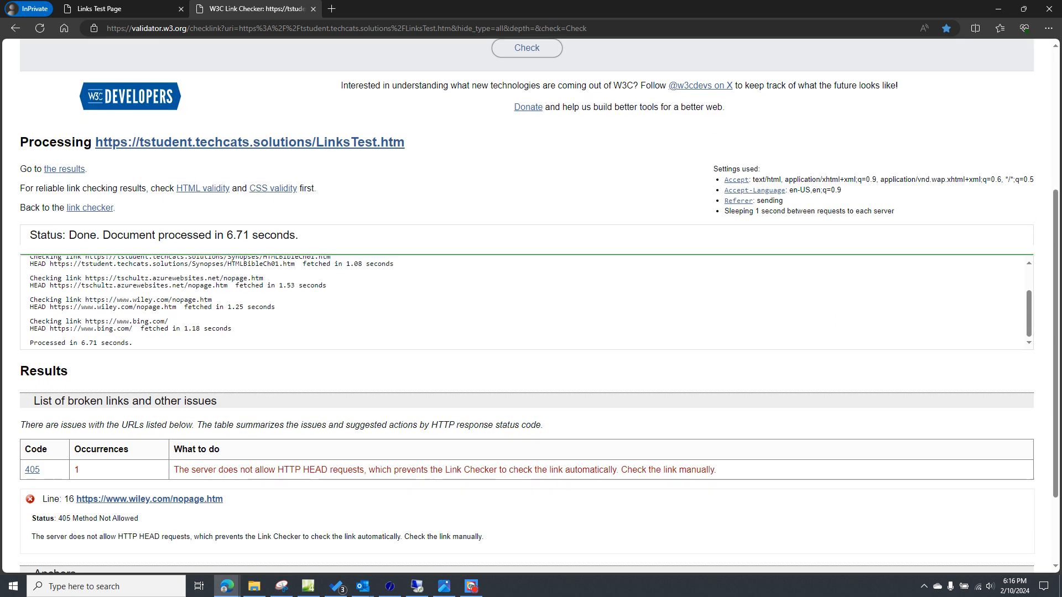
scroll(228, 473, "up", 3)
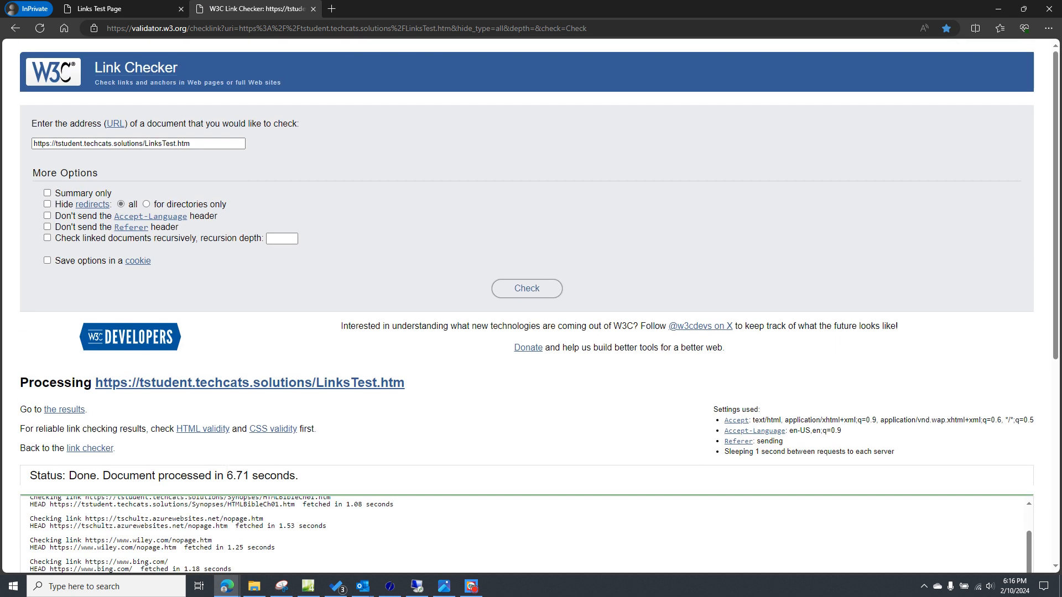
- Reload the Link Checker page to rerun the check of LinksTest.htm and examine its list of broken links
left_click(42, 32)
scroll(398, 320, "down", 1)
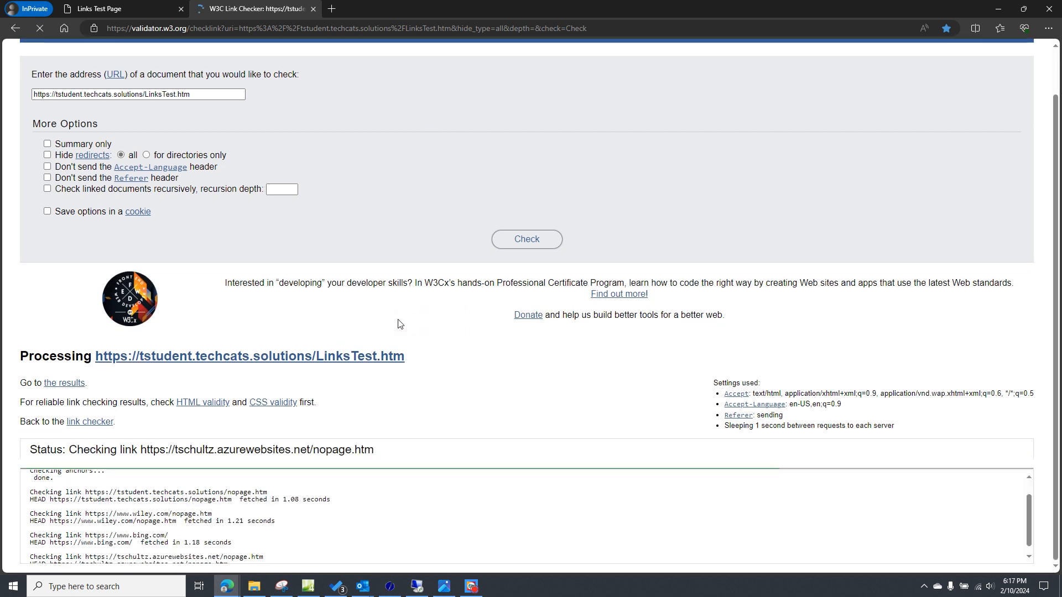
scroll(399, 324, "down", 3)
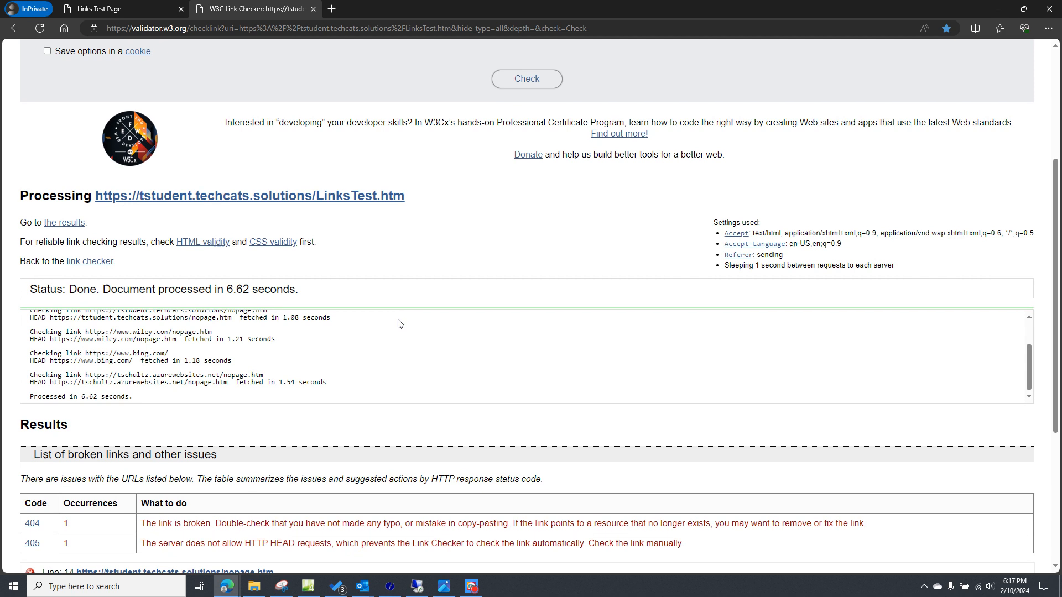
scroll(399, 324, "down", 2)
scroll(401, 256, "up", 3)
scroll(480, 219, "up", 5)
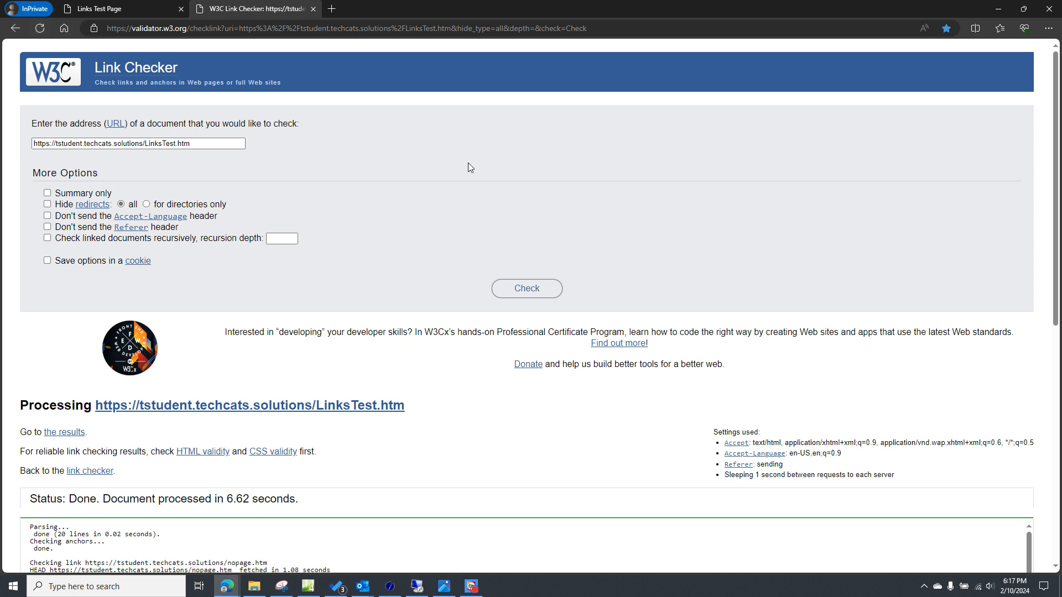
scroll(432, 274, "down", 4)
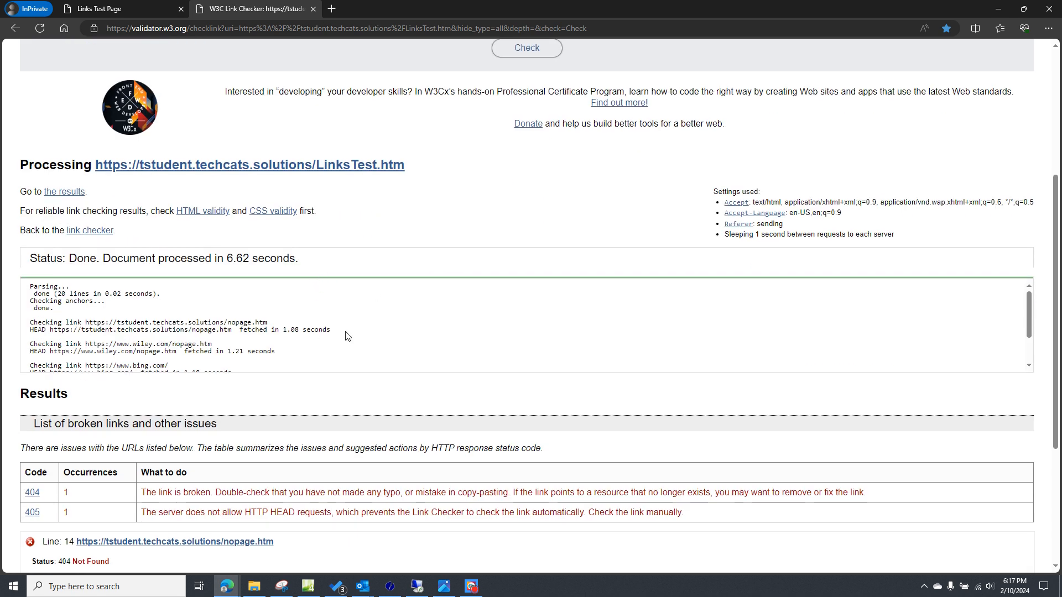
scroll(347, 336, "down", 1)
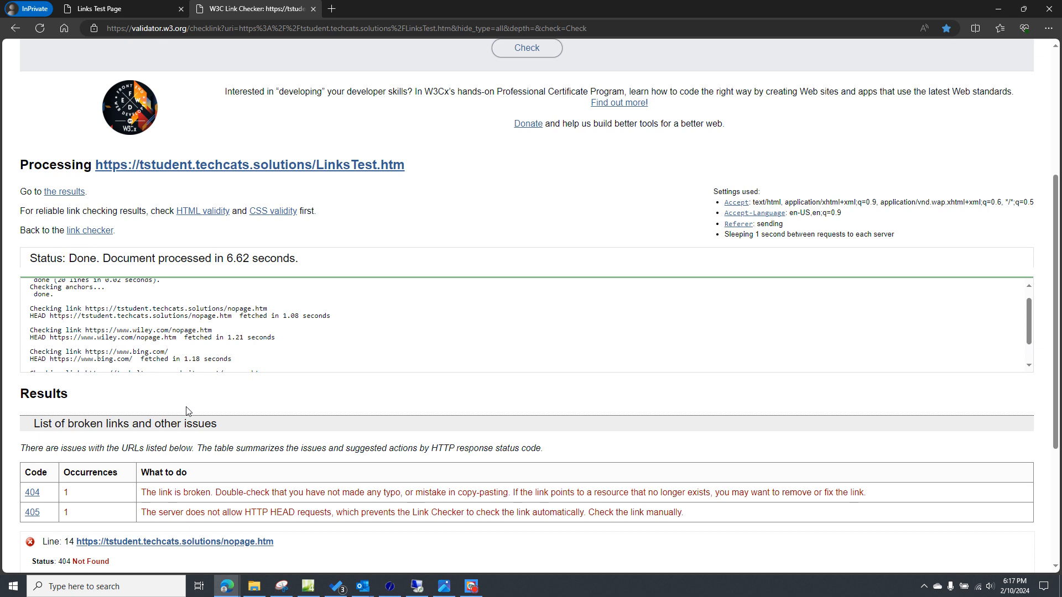
scroll(186, 412, "down", 4)
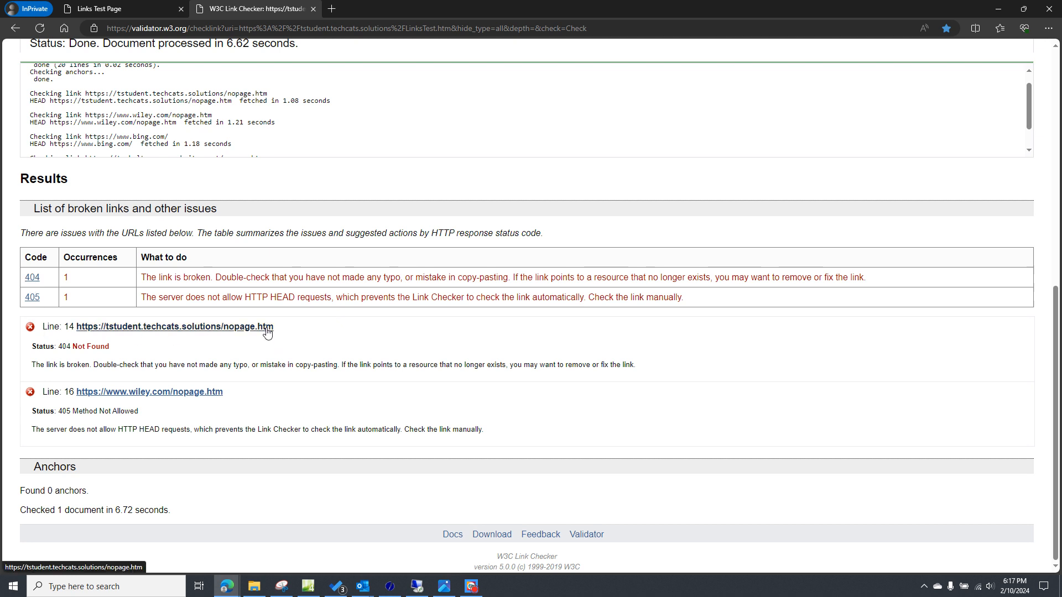
- Switch to the remote desktop session, view the LinksTest.htm source in Visual Studio Code, and return to the browser
left_click(438, 589)
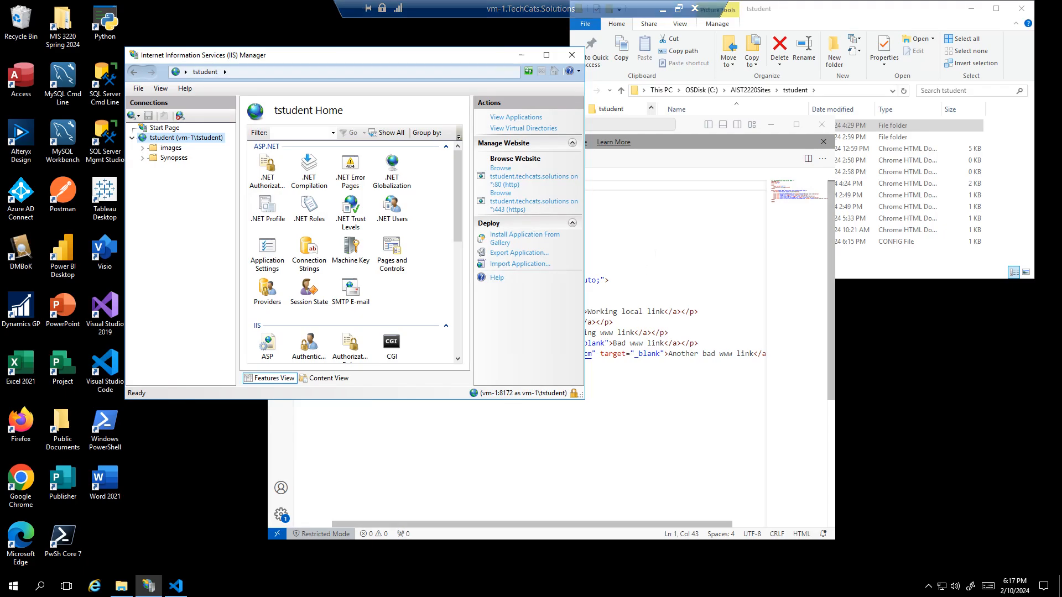
left_click(655, 252)
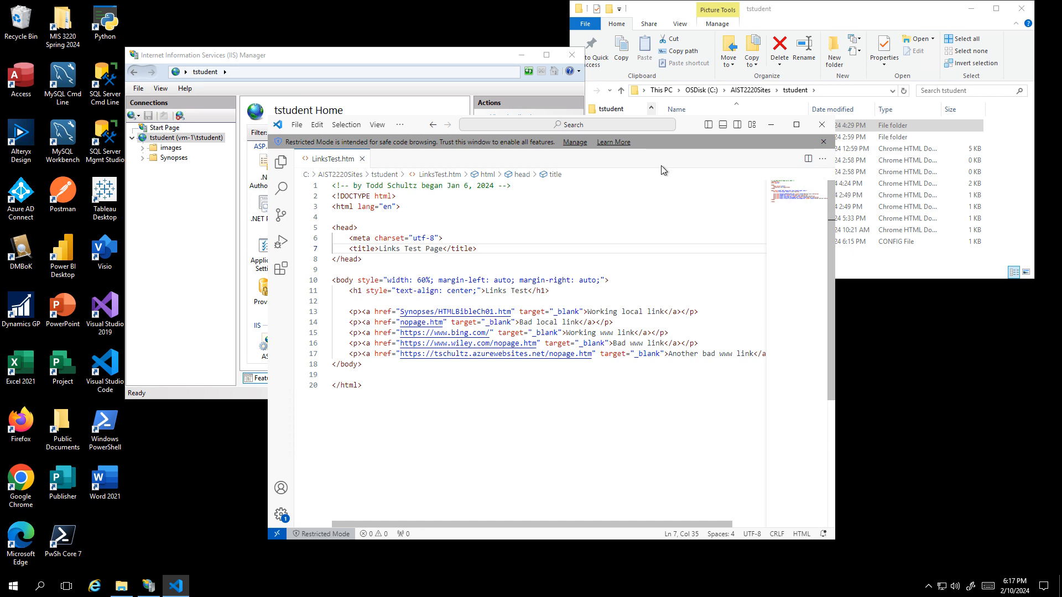
mouse_move(622, 12)
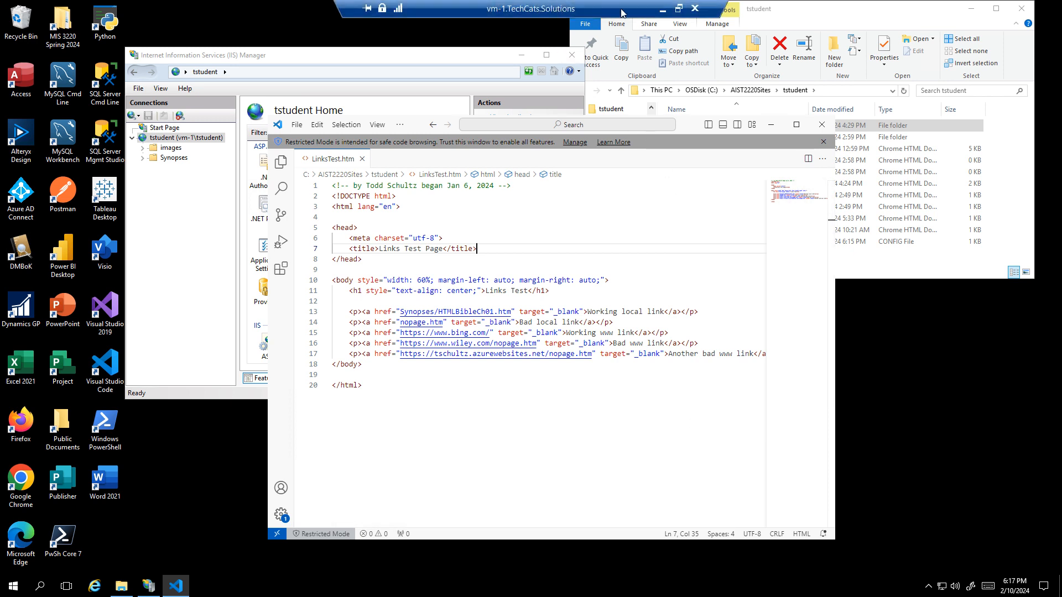
left_click(662, 10)
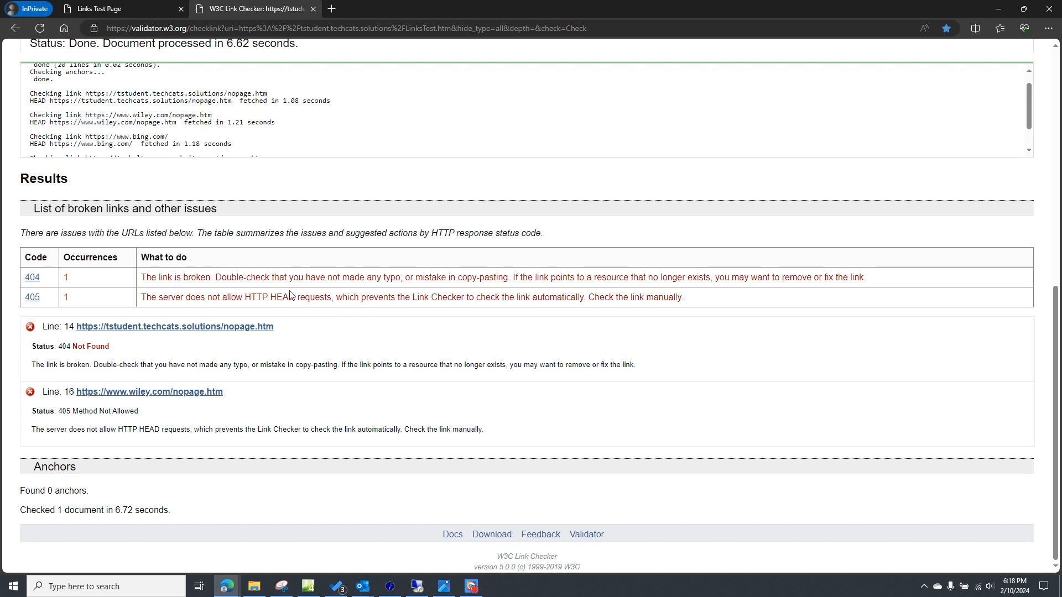
- Compare the Link Checker's list of broken links with the links on the Links Test page
scroll(170, 58, "up", 8)
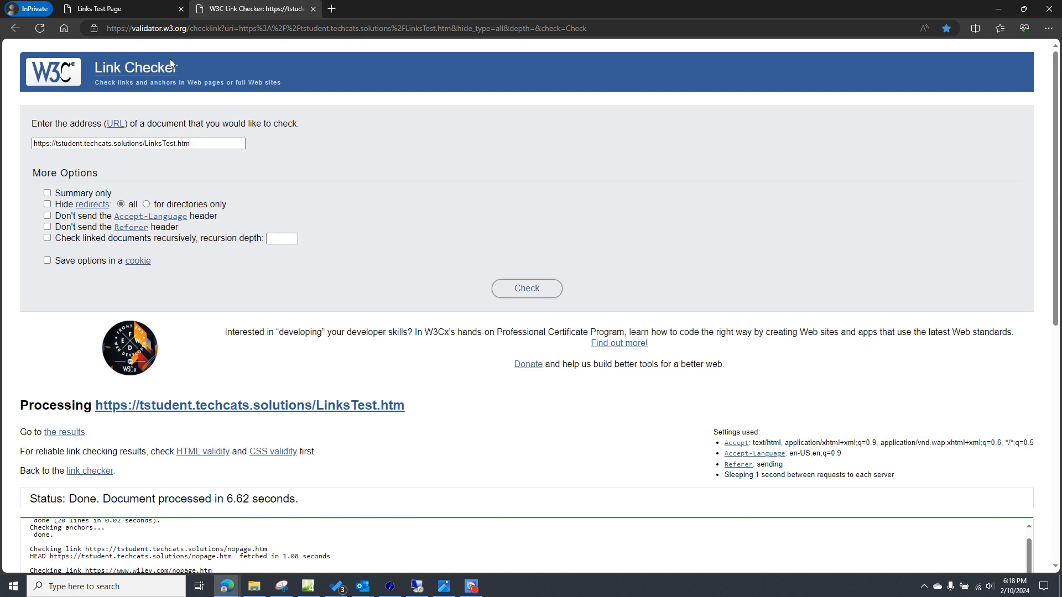
left_click(127, 8)
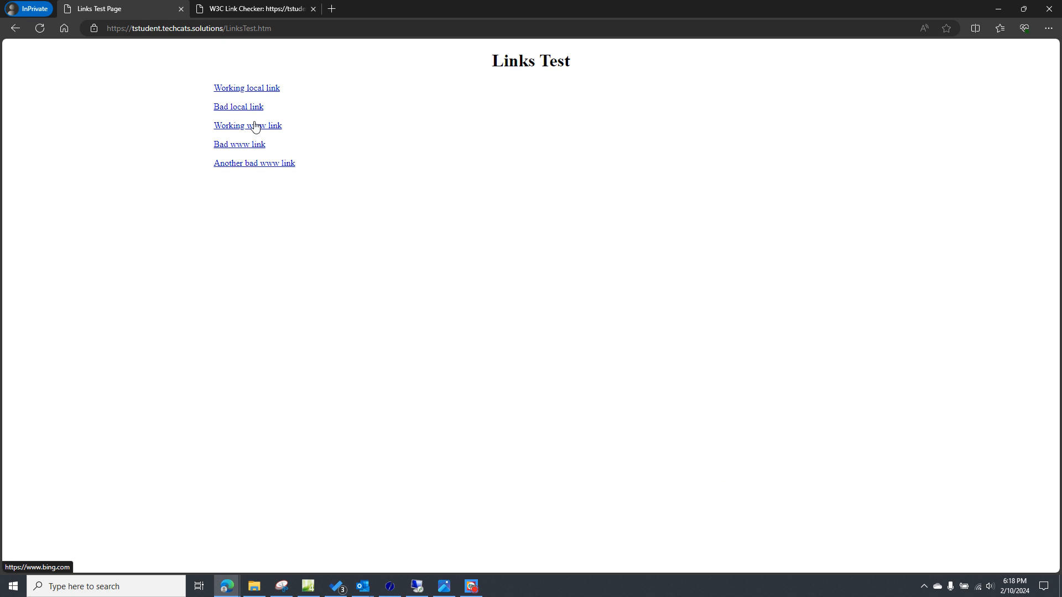
left_click(246, 13)
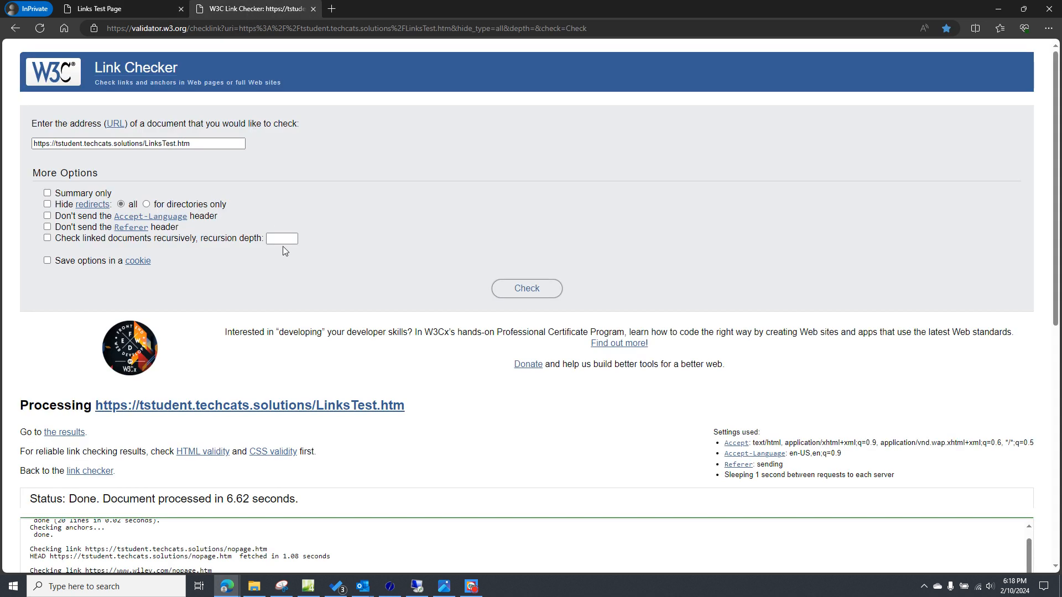
scroll(283, 247, "down", 6)
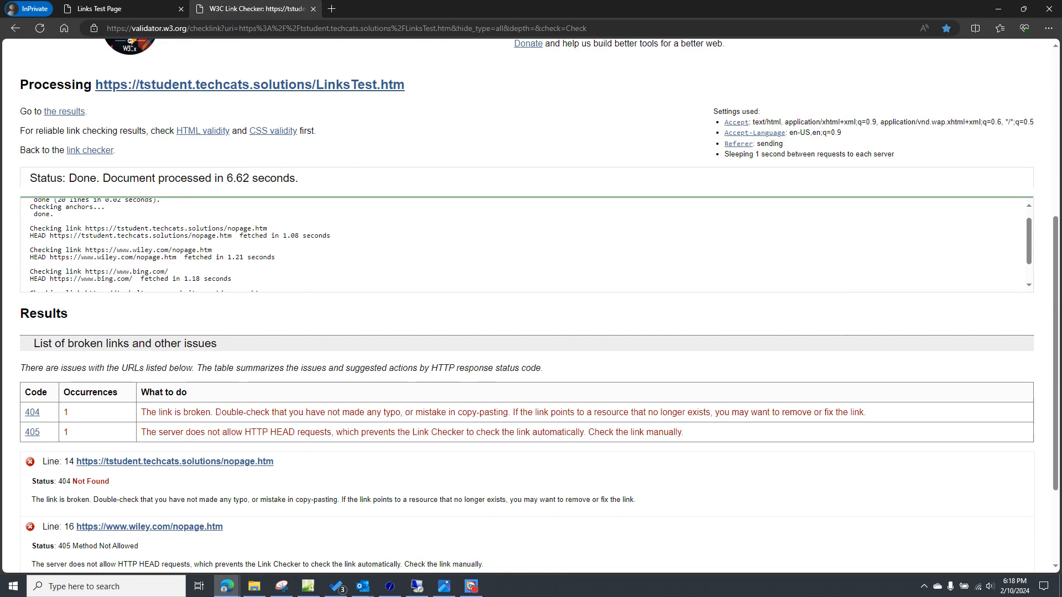
scroll(211, 447, "down", 2)
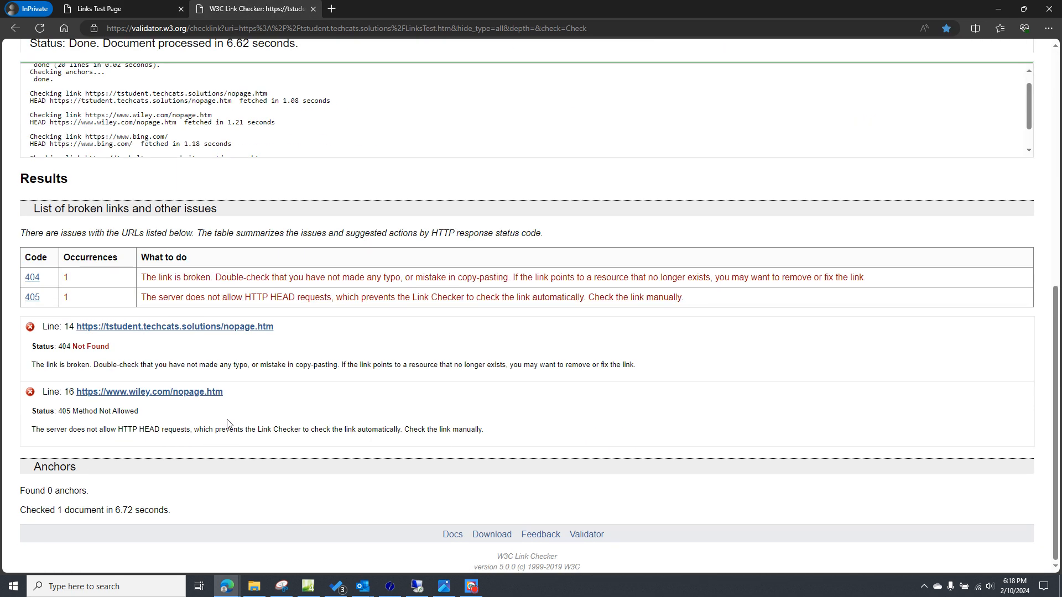
scroll(227, 421, "up", 7)
- Open "Bad www link" and "Another bad www link" from the Links Test page to check both targets manually
left_click(111, 10)
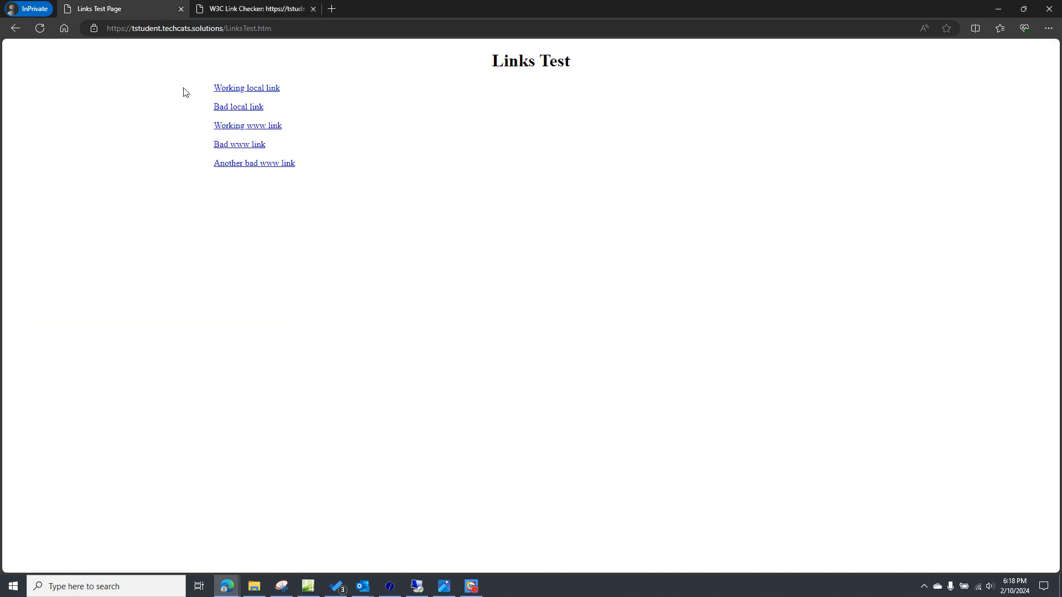
left_click(227, 143)
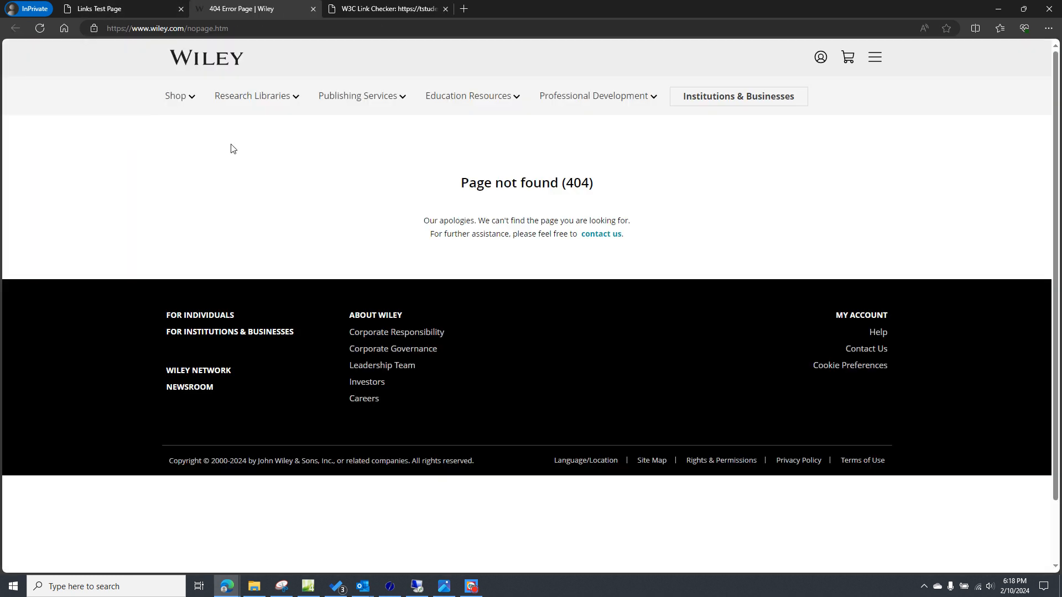
left_click(129, 7)
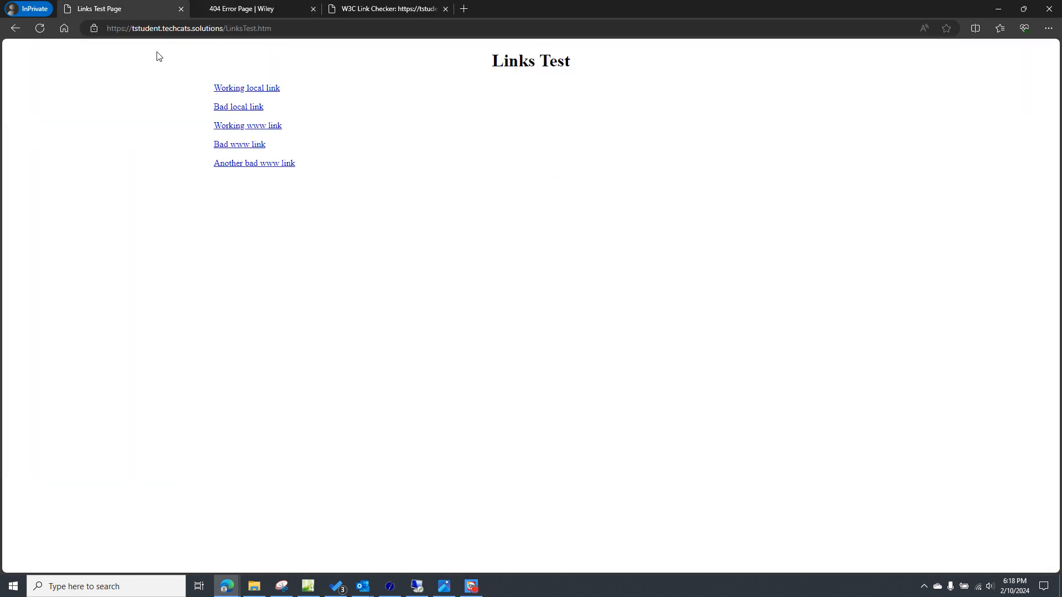
left_click(231, 163)
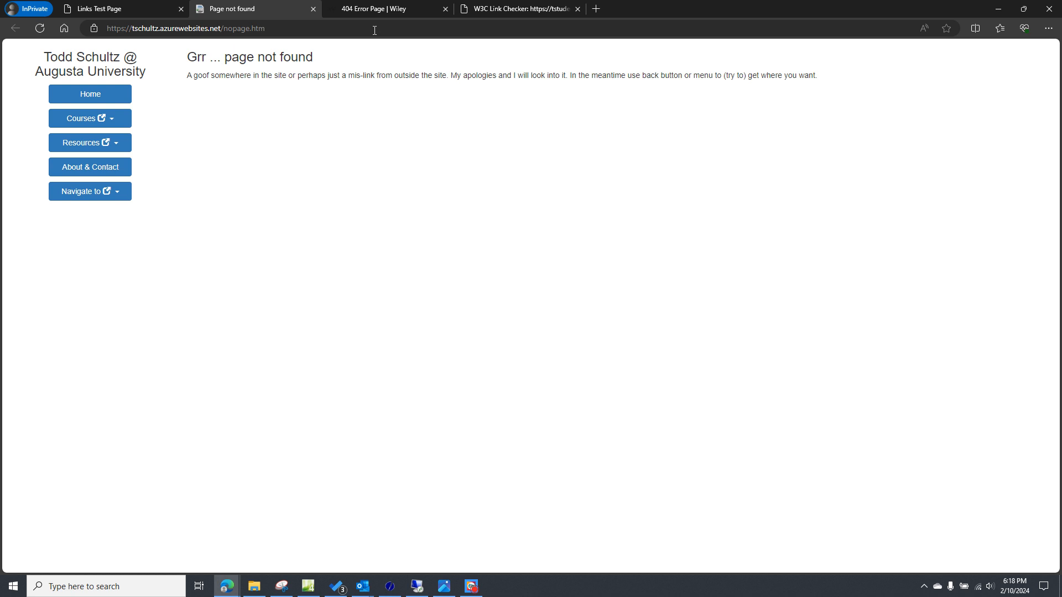
- Compare the Wiley error page and the Links Test page with the Link Checker's list of broken links
left_click(370, 10)
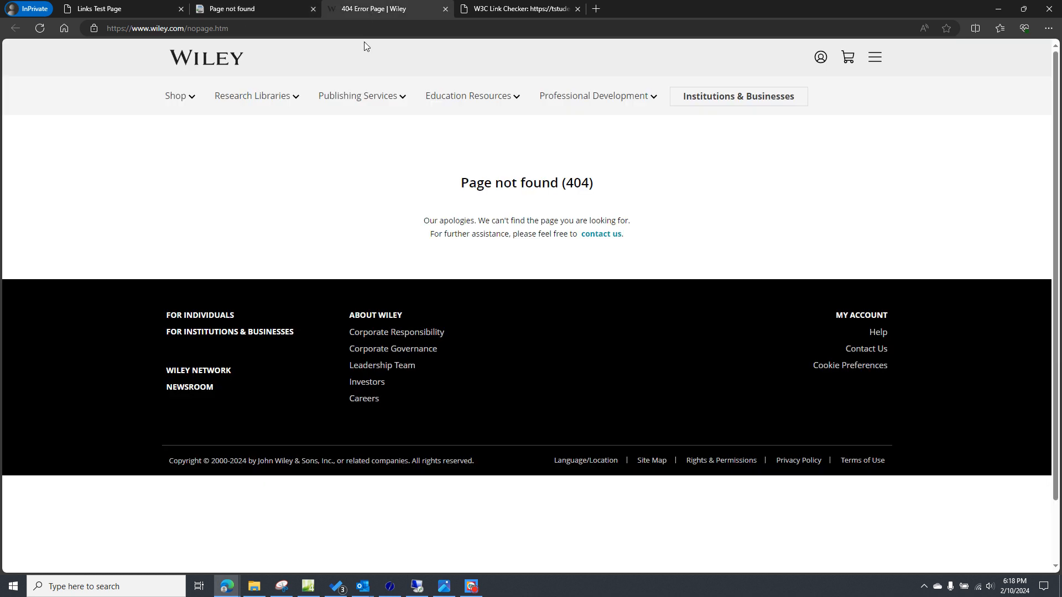
left_click(123, 8)
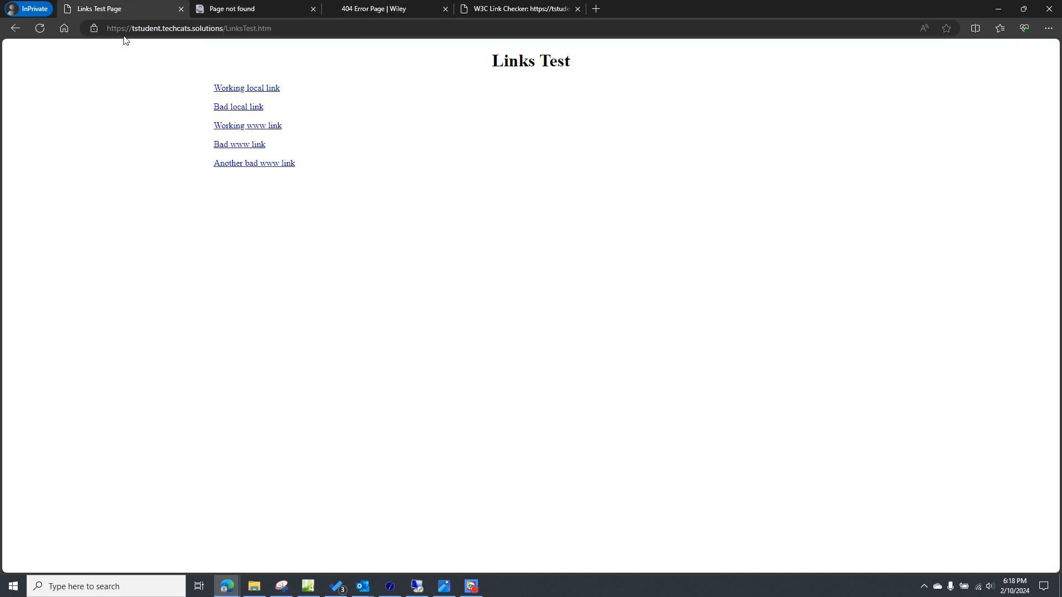
left_click(522, 9)
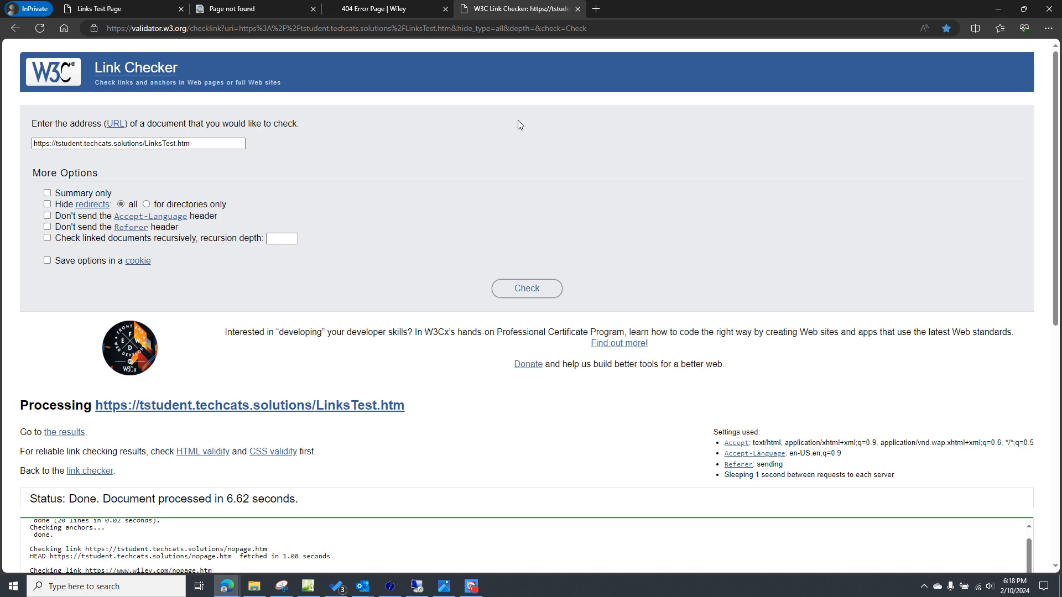
scroll(362, 345, "down", 7)
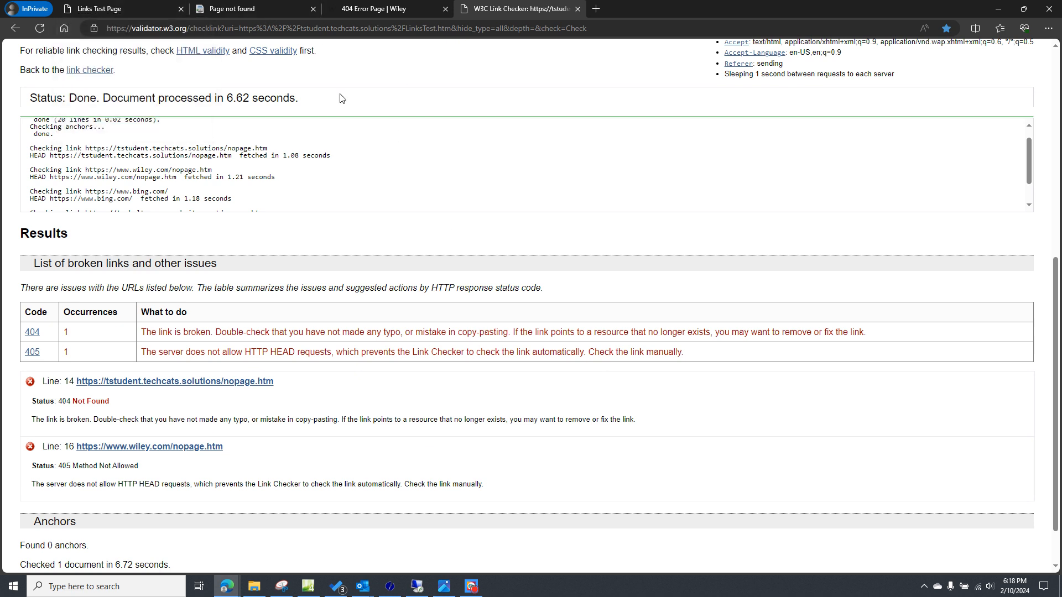
left_click(109, 11)
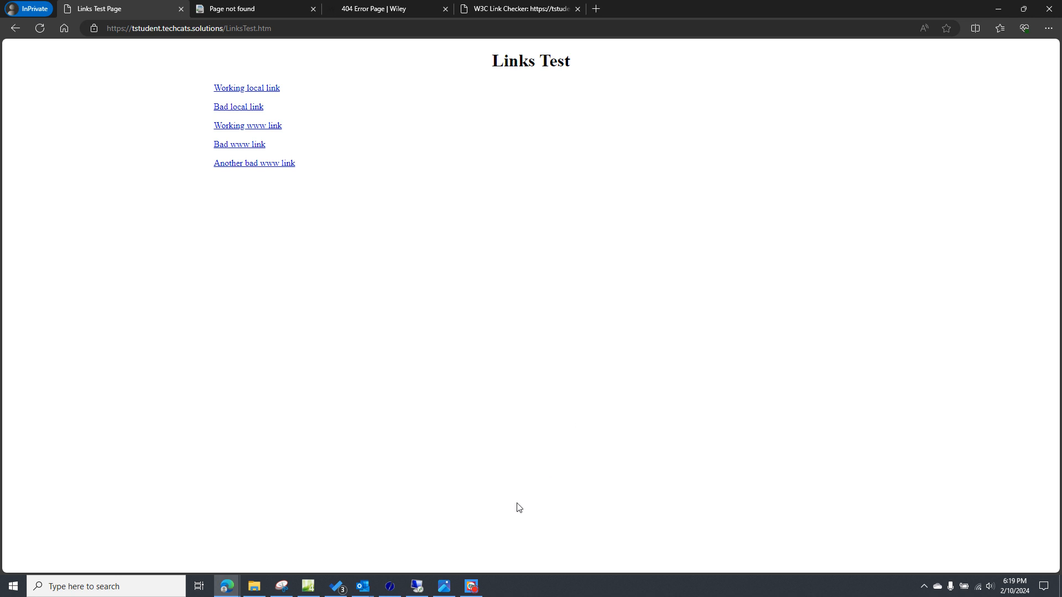
- Switch to the remote desktop session and open the Error Pages feature for the tstudent site in IIS Manager
left_click(417, 587)
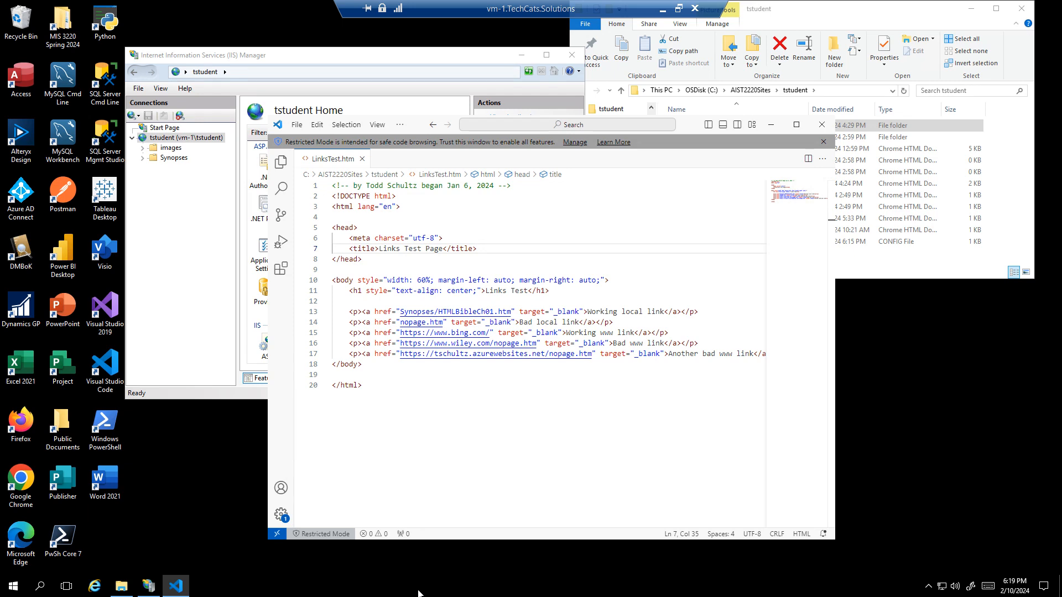
left_click(183, 140)
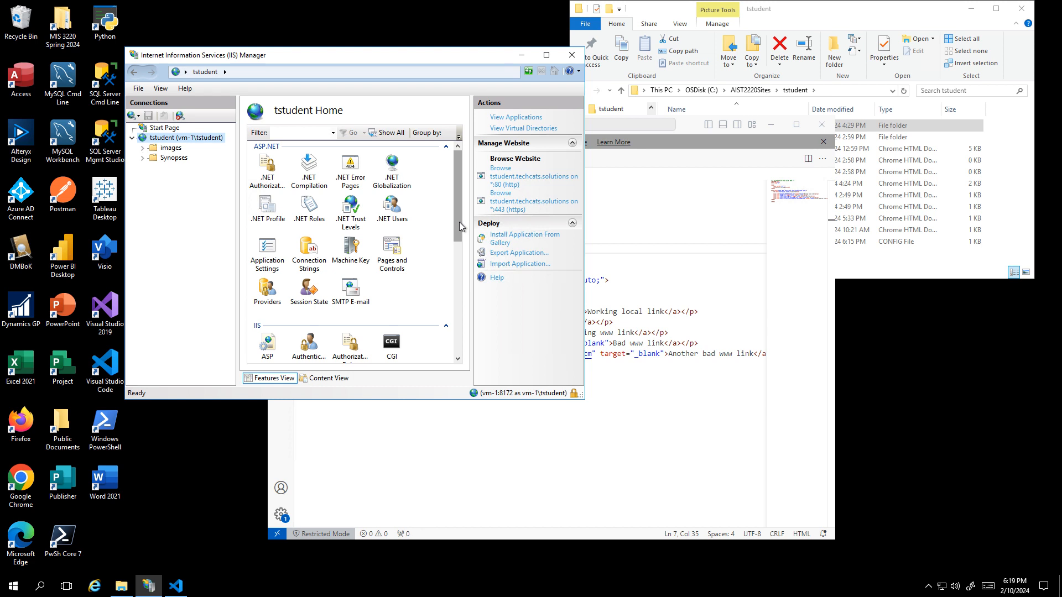
scroll(459, 225, "down", 5)
double_click(391, 243)
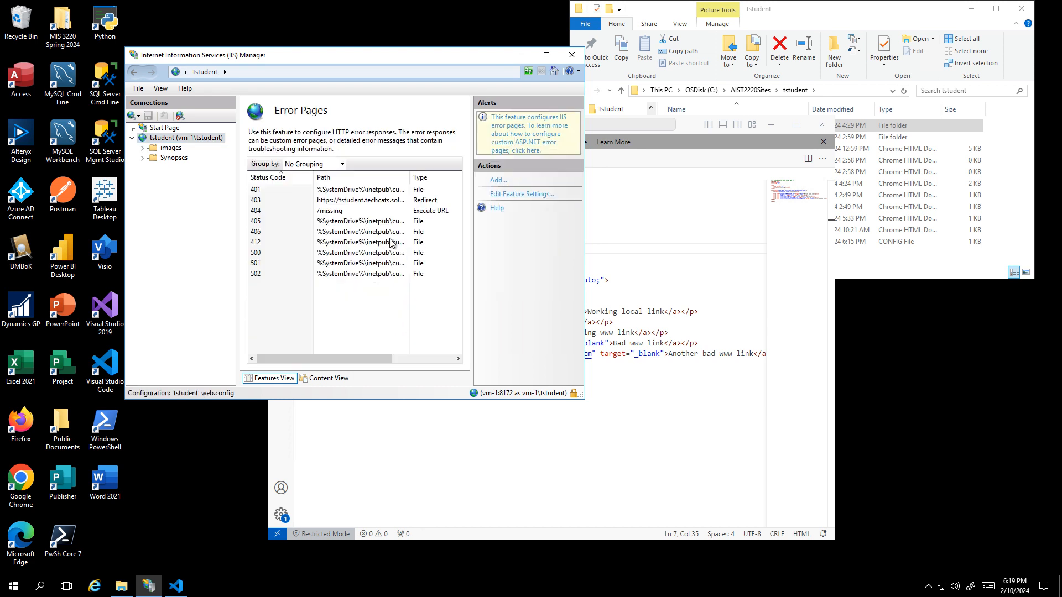
- Set the 404 custom error page to execute the site URL /Error404.htm and return to the tstudent site home
left_click(343, 213)
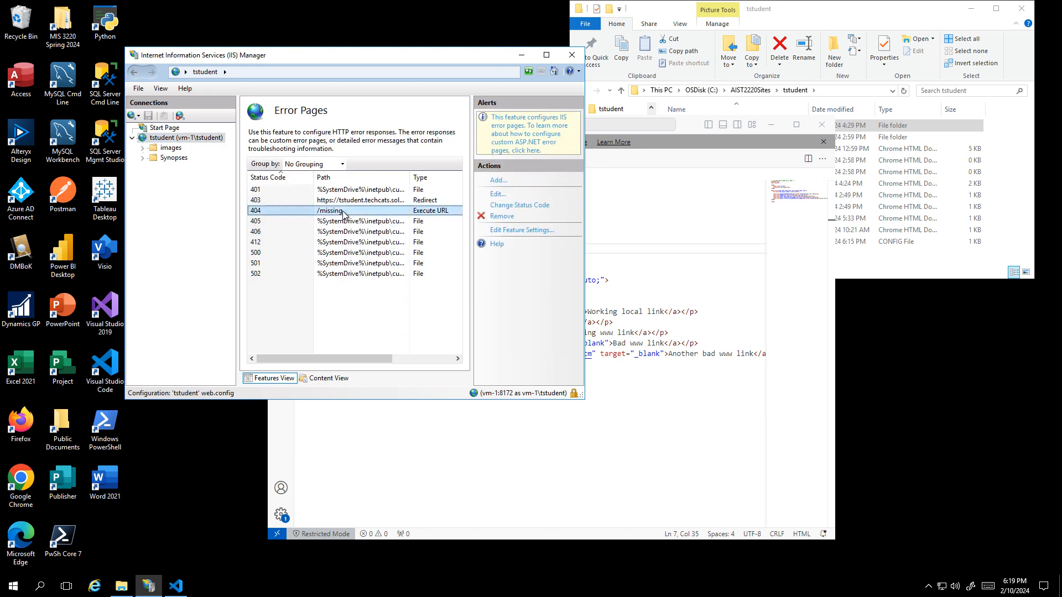
left_click(498, 194)
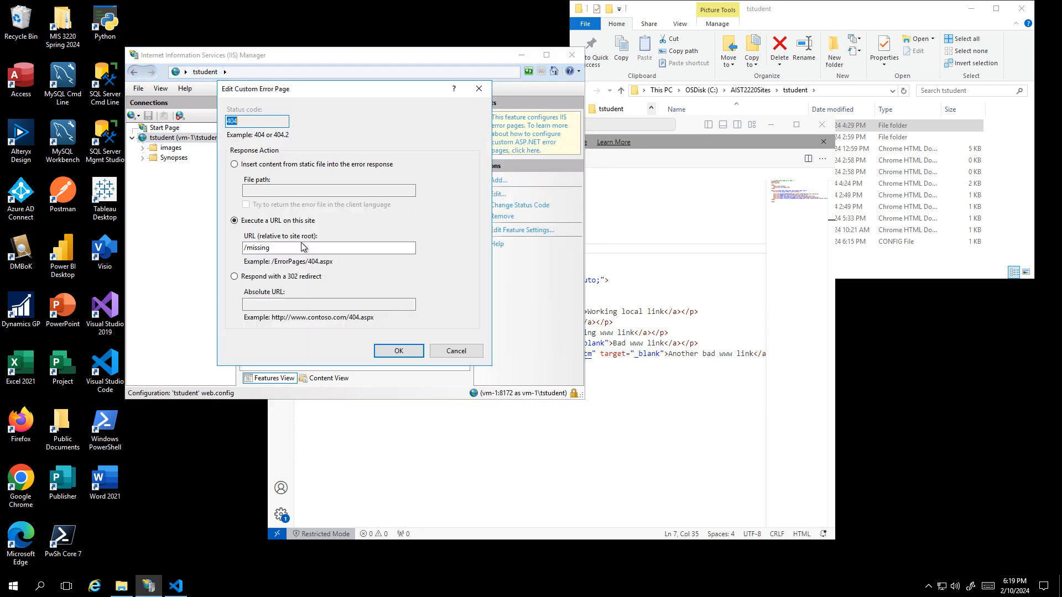
left_click_drag(304, 248, 246, 247)
key("BackSpace")
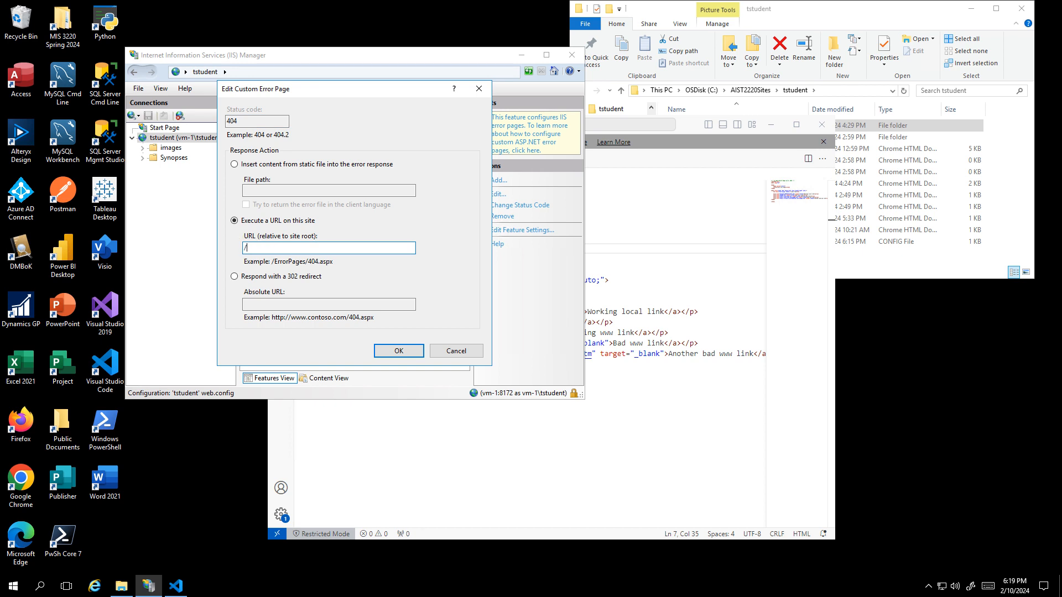
type("Error404.htm")
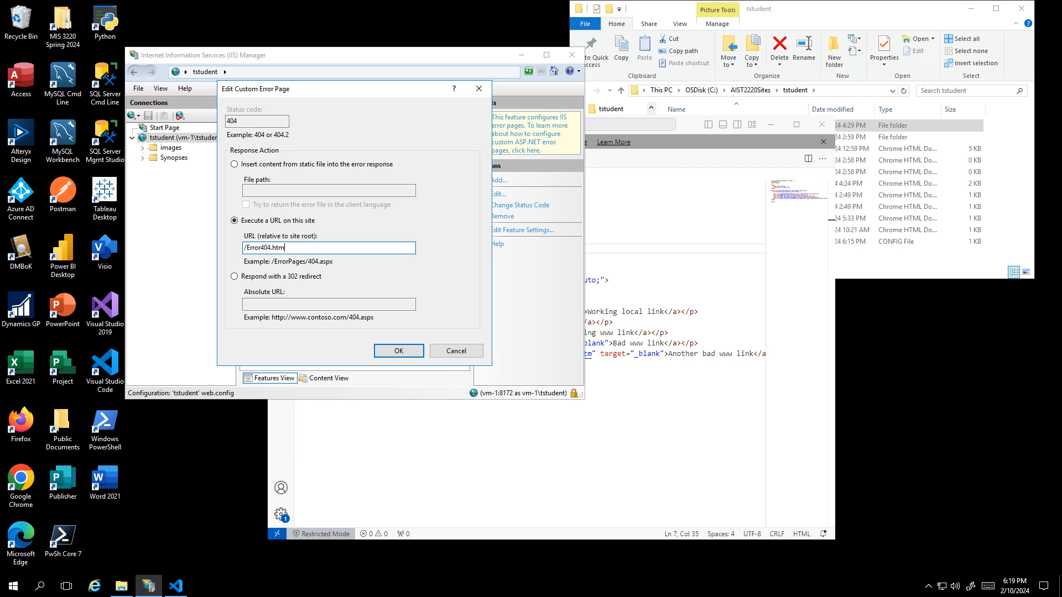
left_click(396, 351)
left_click(202, 139)
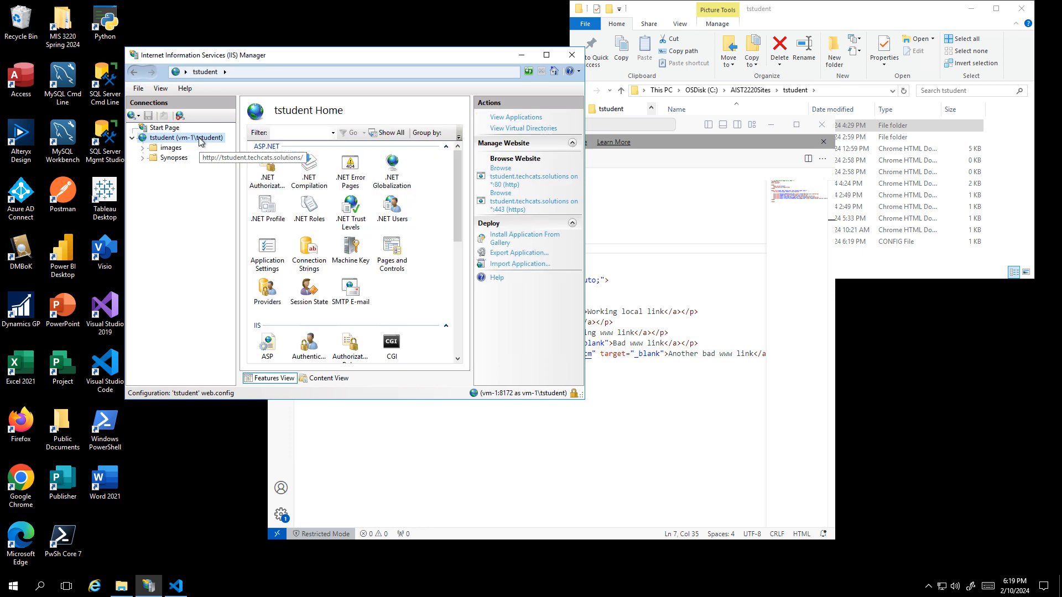
- Return to the browser, open "Bad local link" from the Links Test page, and reload its target to check the custom error page
mouse_move(506, 3)
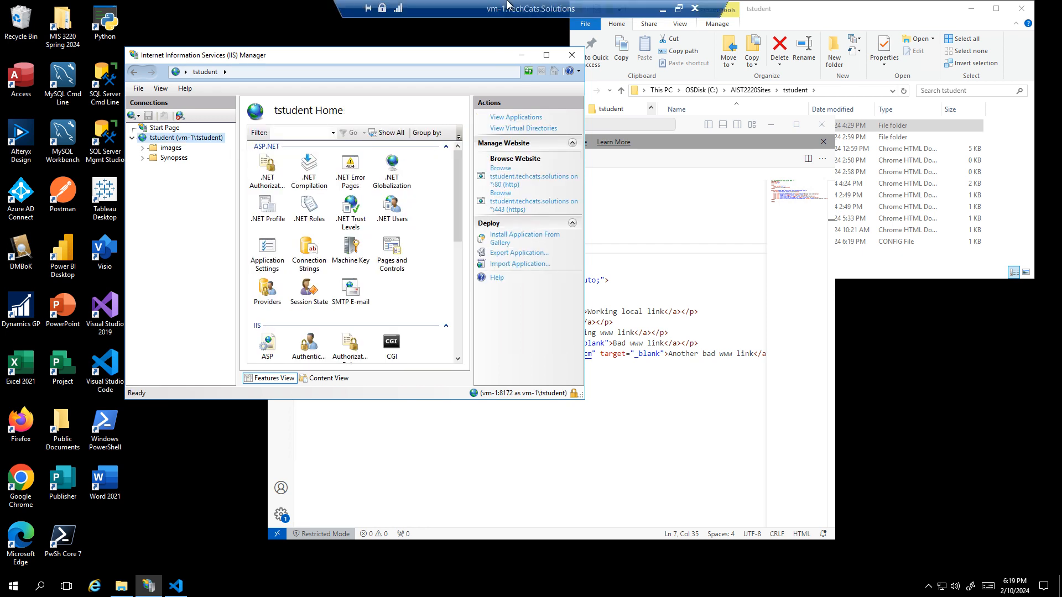
left_click(663, 10)
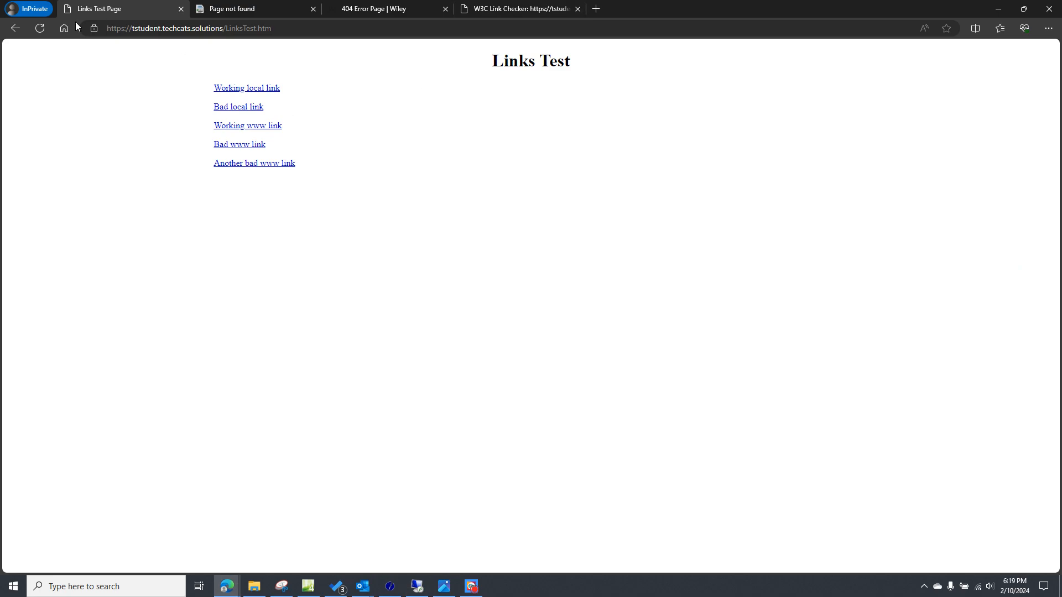
left_click(222, 107)
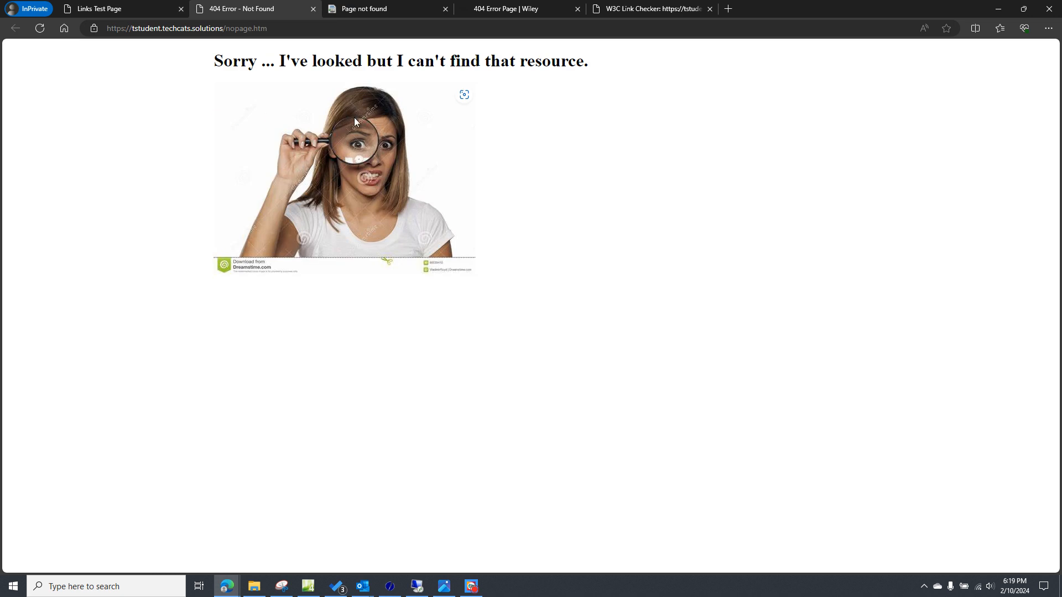
left_click(42, 31)
- Rerun the Link Checker on LinksTest.htm and examine its processing log and list of broken links
left_click(362, 9)
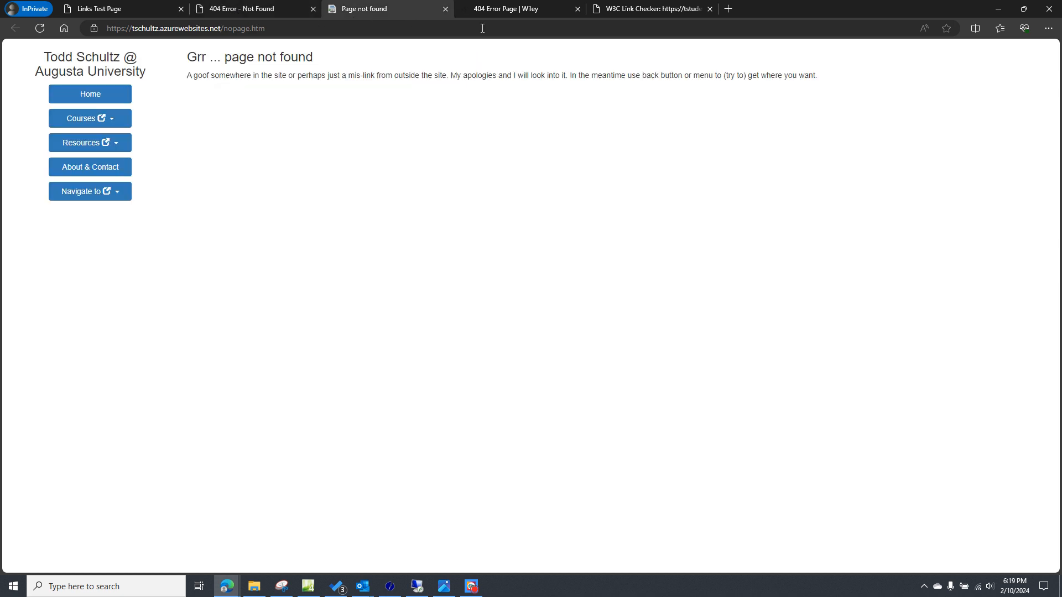
left_click(643, 10)
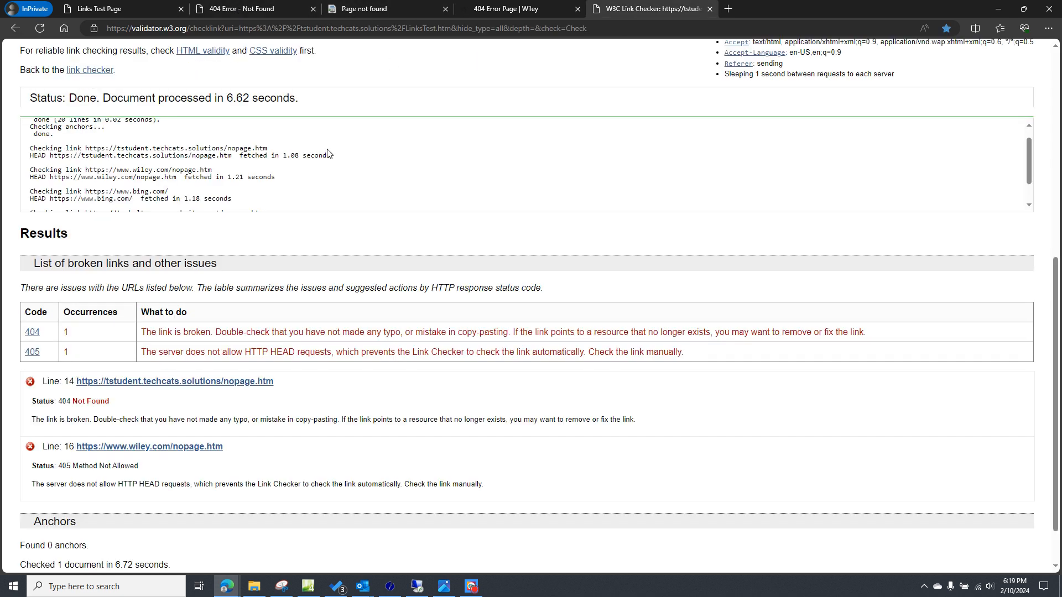
scroll(333, 249, "down", 1)
scroll(499, 241, "up", 8)
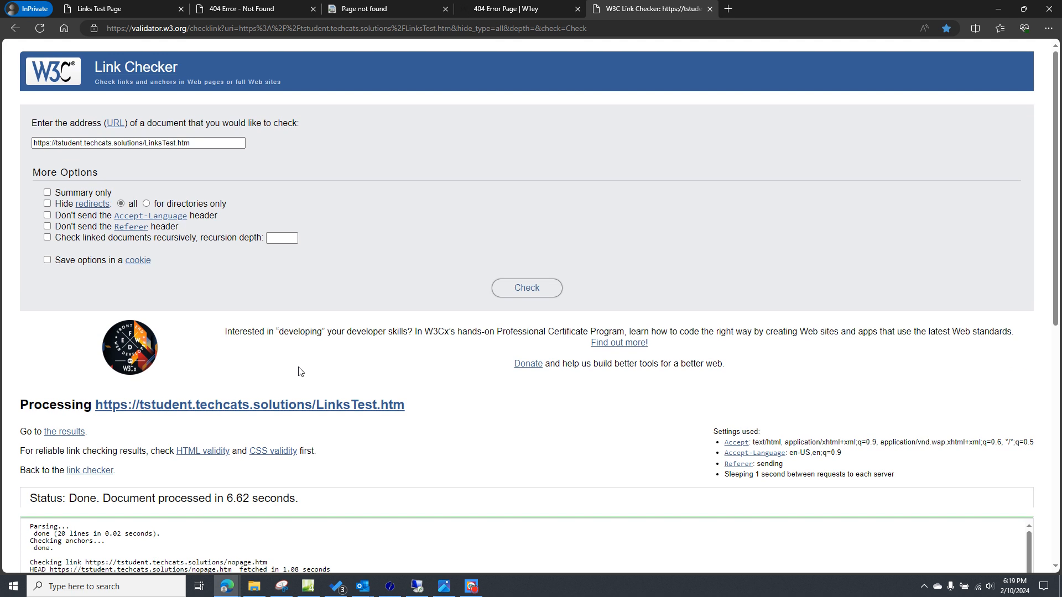
left_click(524, 288)
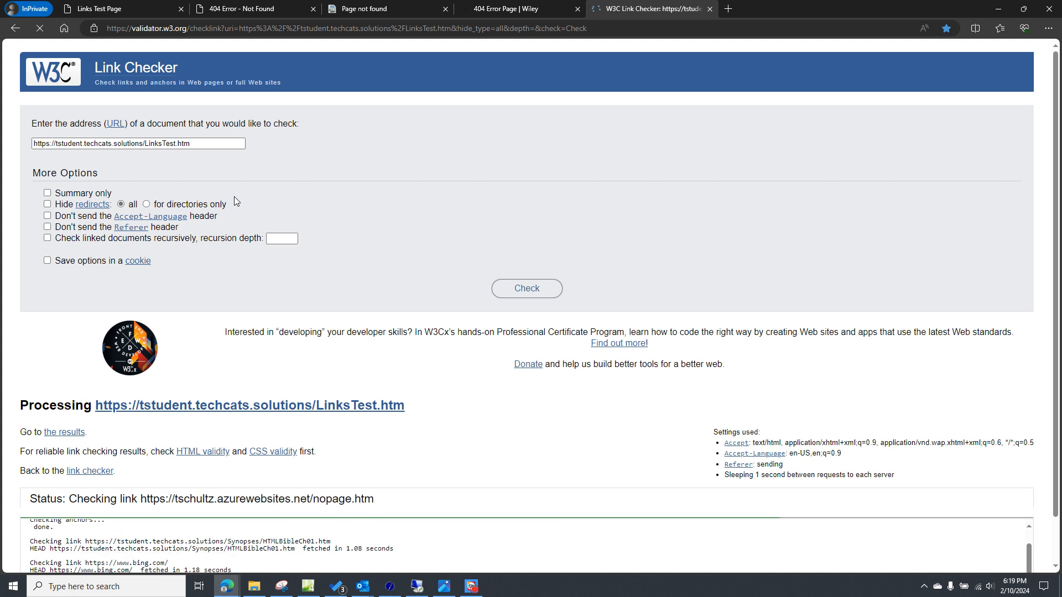
scroll(254, 231, "down", 6)
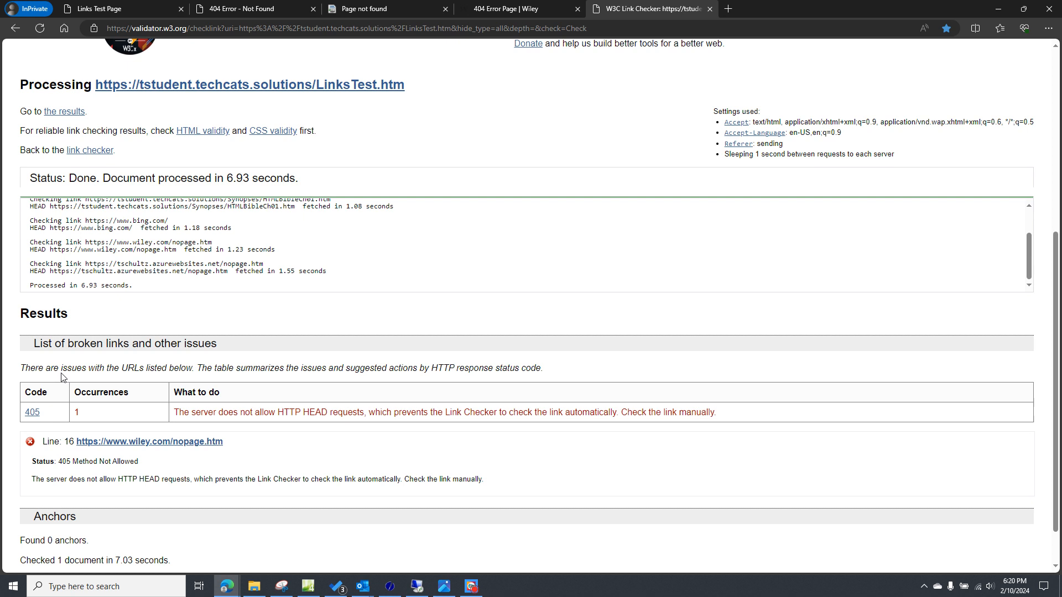
scroll(83, 309, "up", 5)
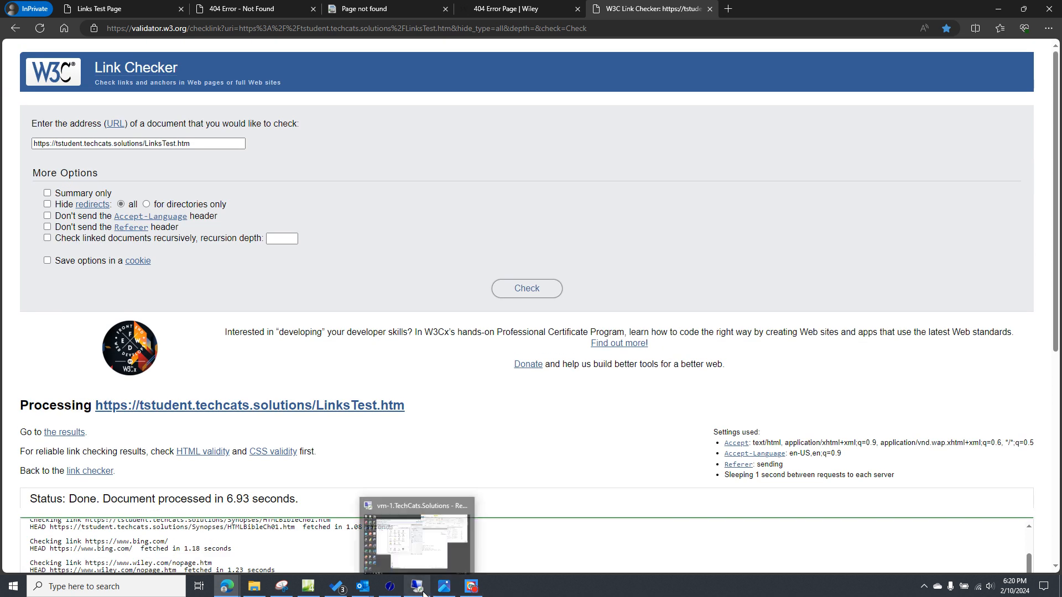
scroll(329, 374, "down", 2)
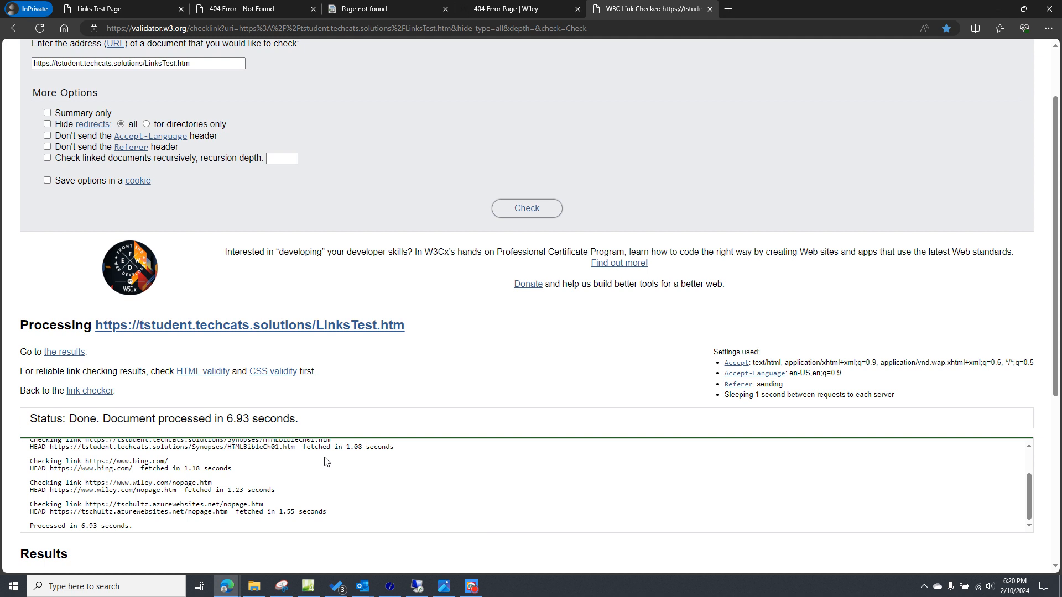
scroll(325, 462, "down", 4)
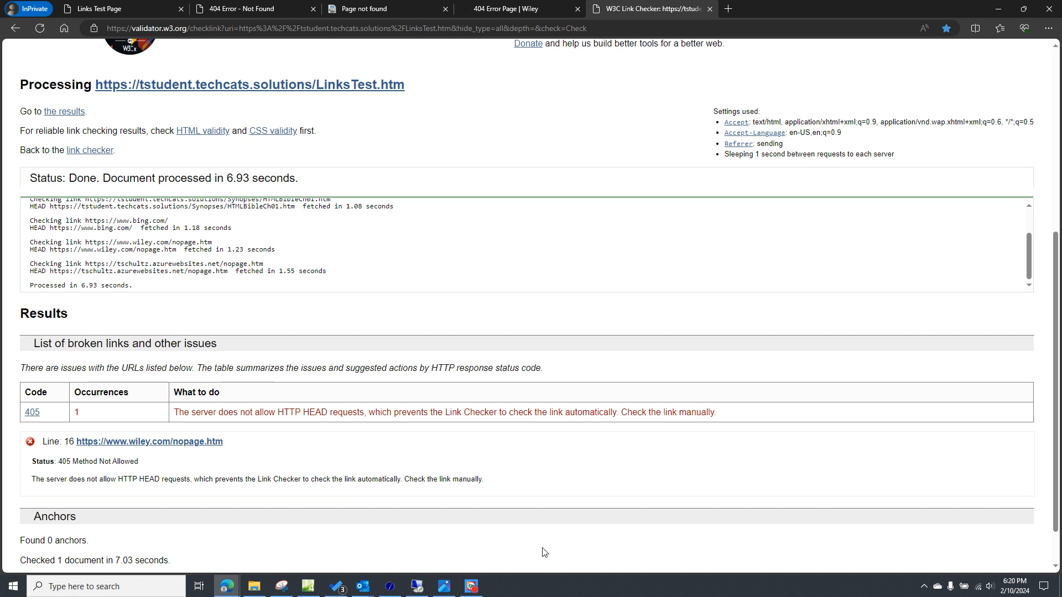
scroll(543, 552, "up", 4)
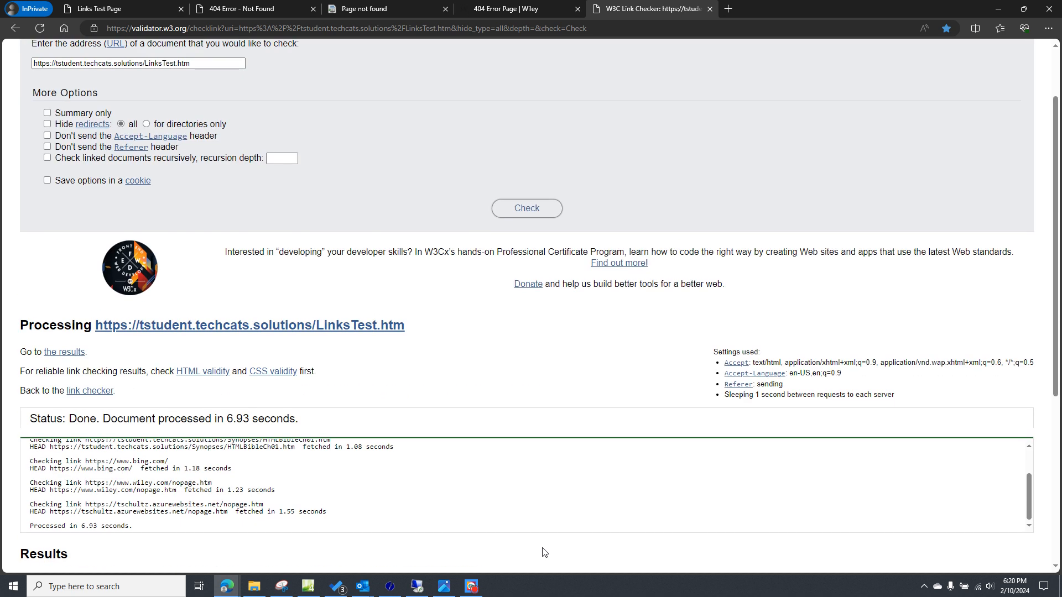